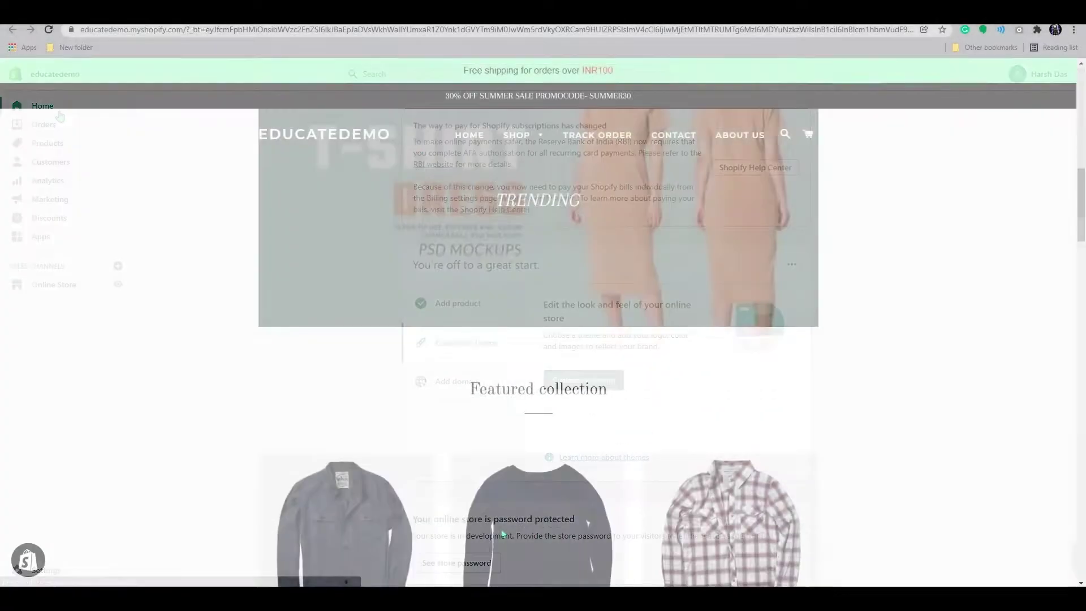
pyautogui.scroll(-3, 501, 535)
pyautogui.scroll(-1, 501, 535)
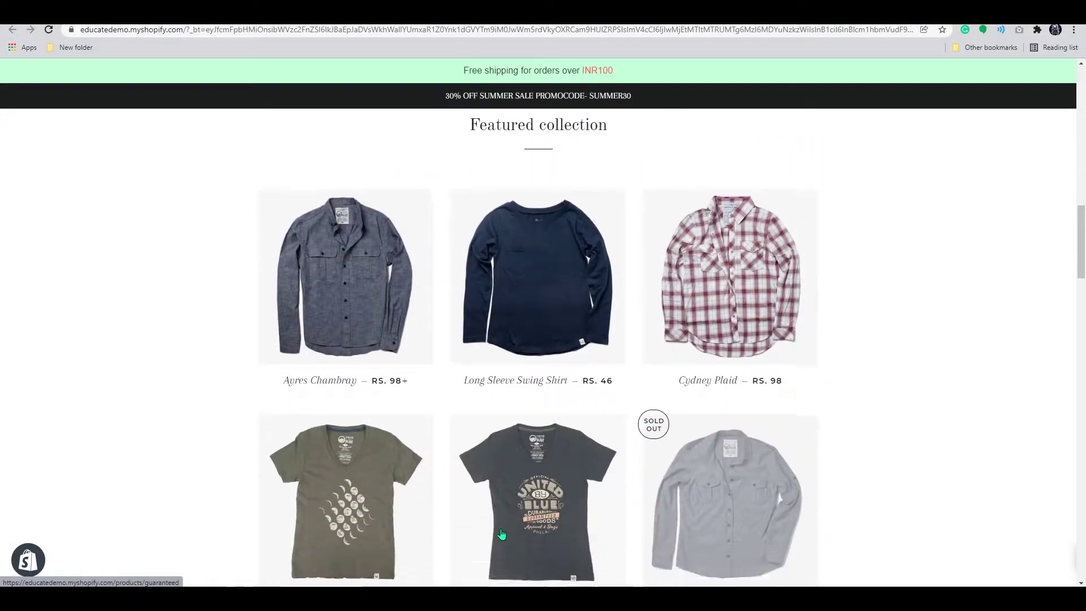
pyautogui.scroll(1, 502, 535)
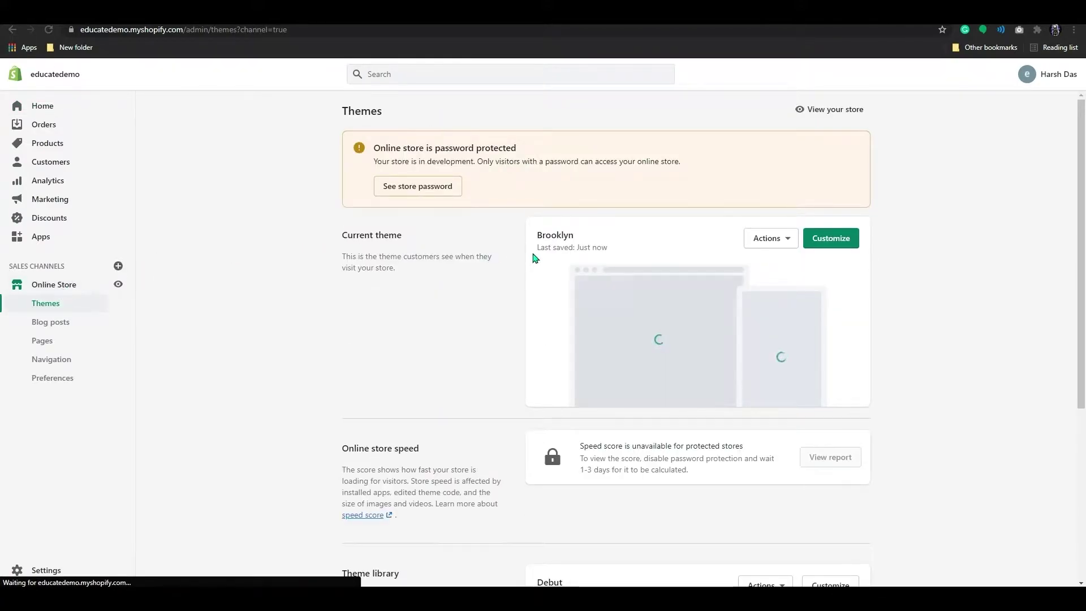
# Start customizing the current Brooklyn theme to reach its home page editor.
pyautogui.click(831, 238)
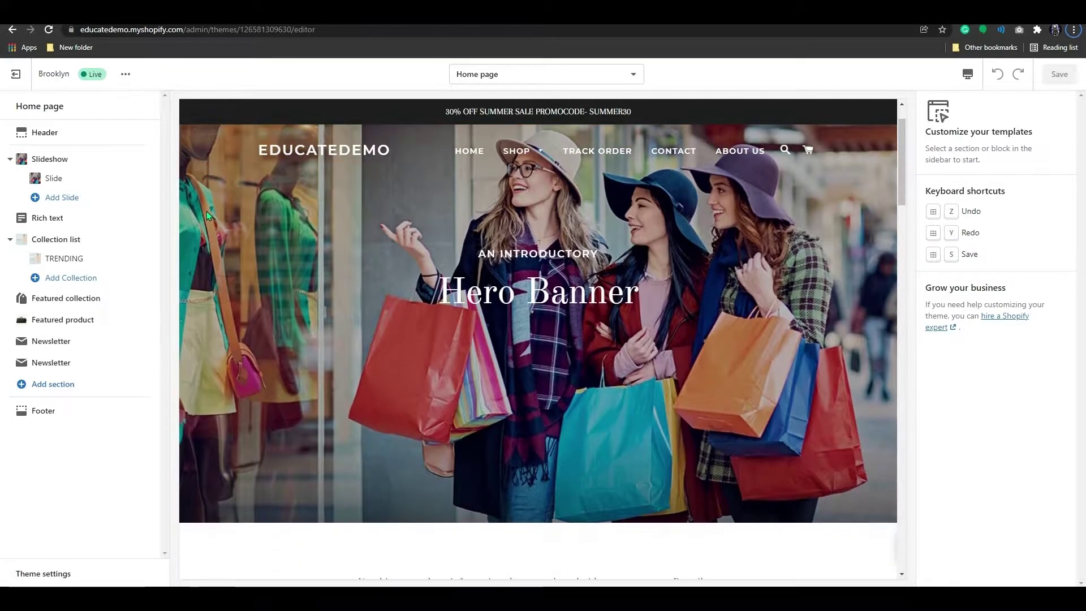
pyautogui.scroll(-2, 206, 210)
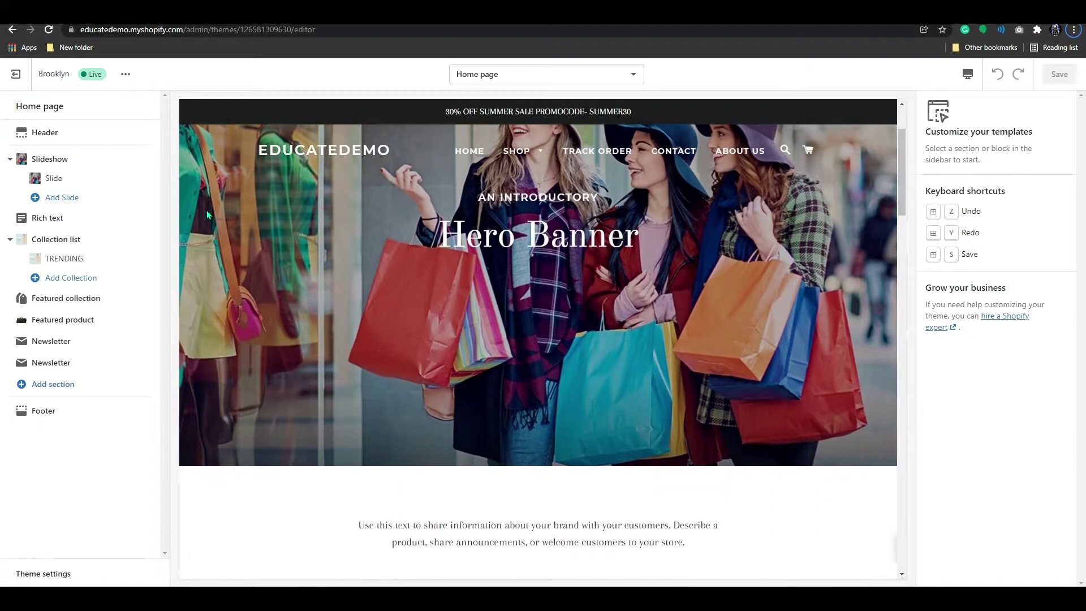
pyautogui.scroll(-2, 206, 210)
pyautogui.scroll(-2, 207, 210)
pyautogui.scroll(-3, 208, 207)
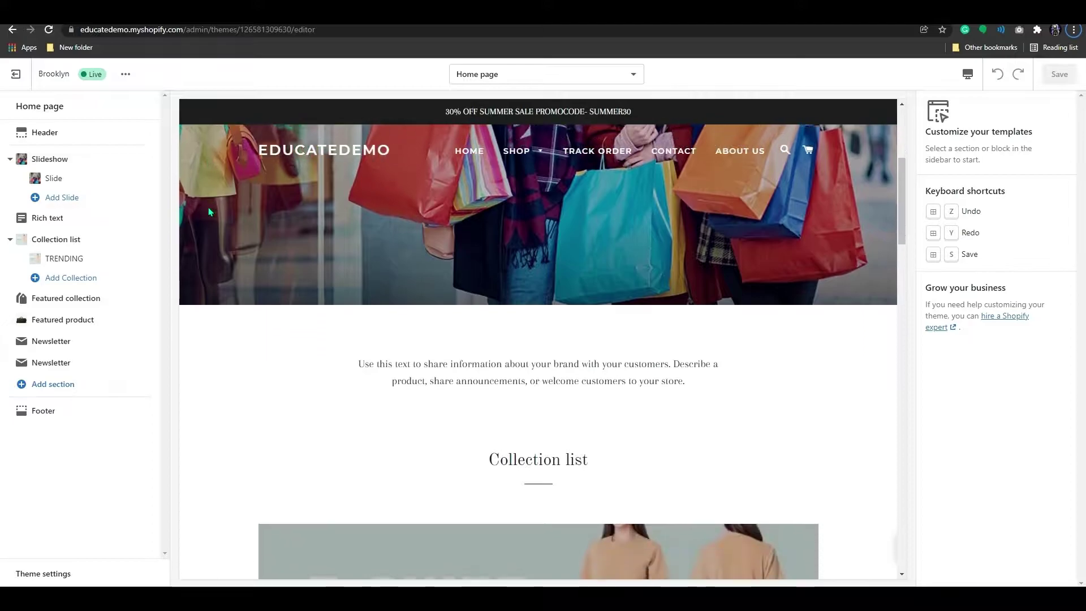
pyautogui.scroll(-3, 209, 206)
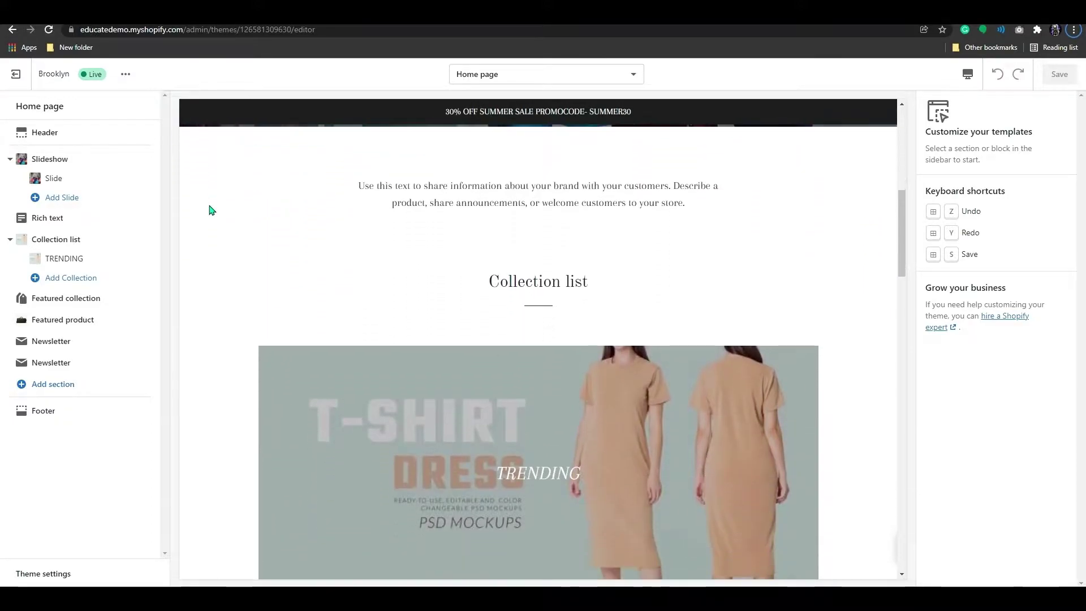
pyautogui.scroll(-2, 213, 210)
pyautogui.scroll(-3, 212, 209)
pyautogui.scroll(-3, 213, 210)
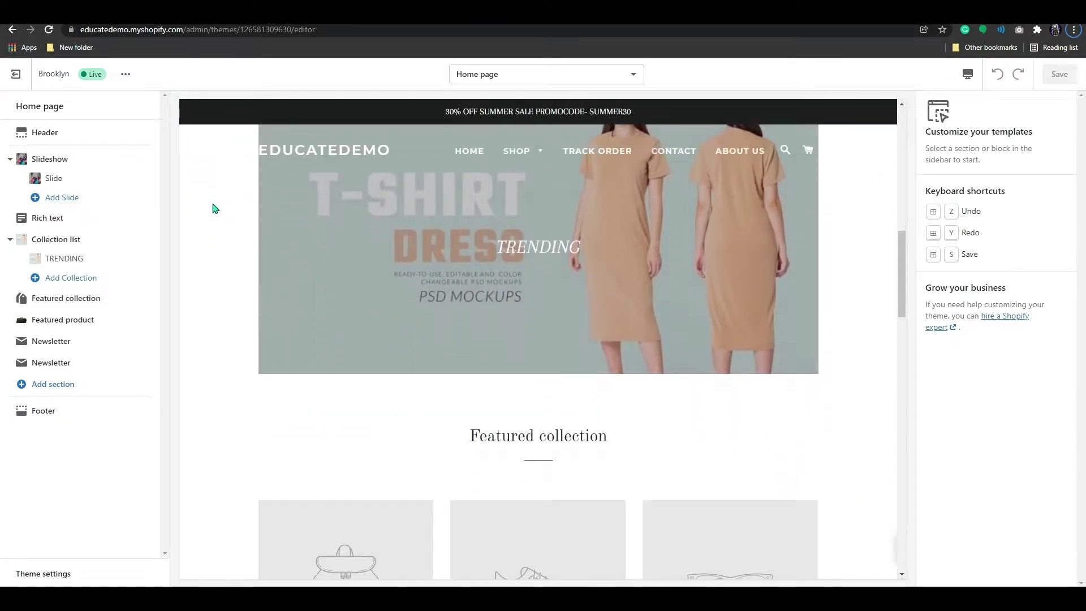
pyautogui.scroll(-3, 214, 210)
pyautogui.scroll(-3, 215, 208)
pyautogui.scroll(-3, 214, 208)
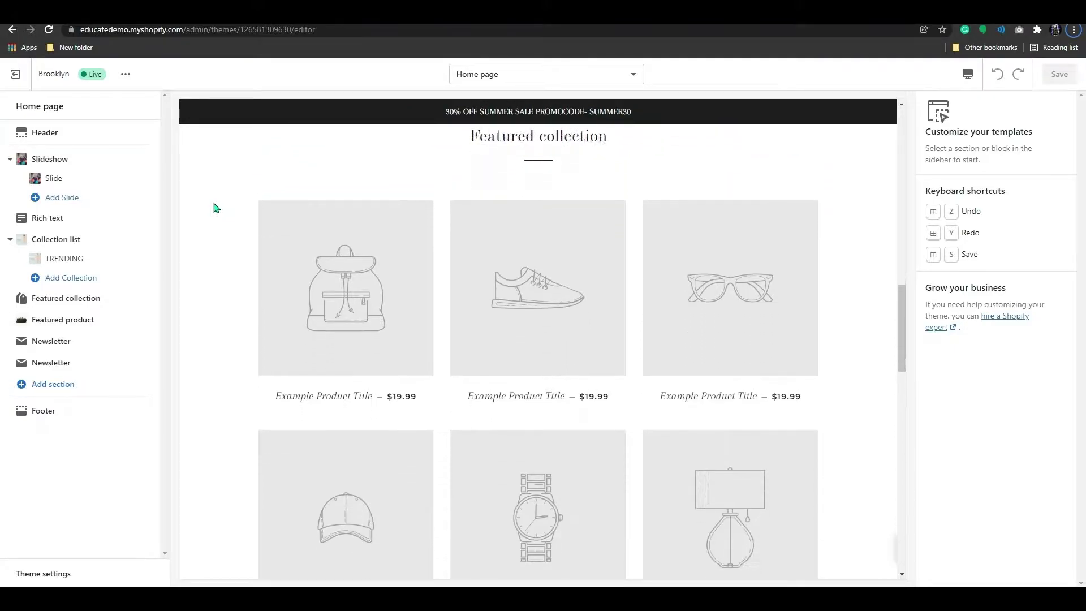
pyautogui.scroll(-2, 214, 208)
pyautogui.scroll(-3, 216, 207)
pyautogui.scroll(-3, 218, 206)
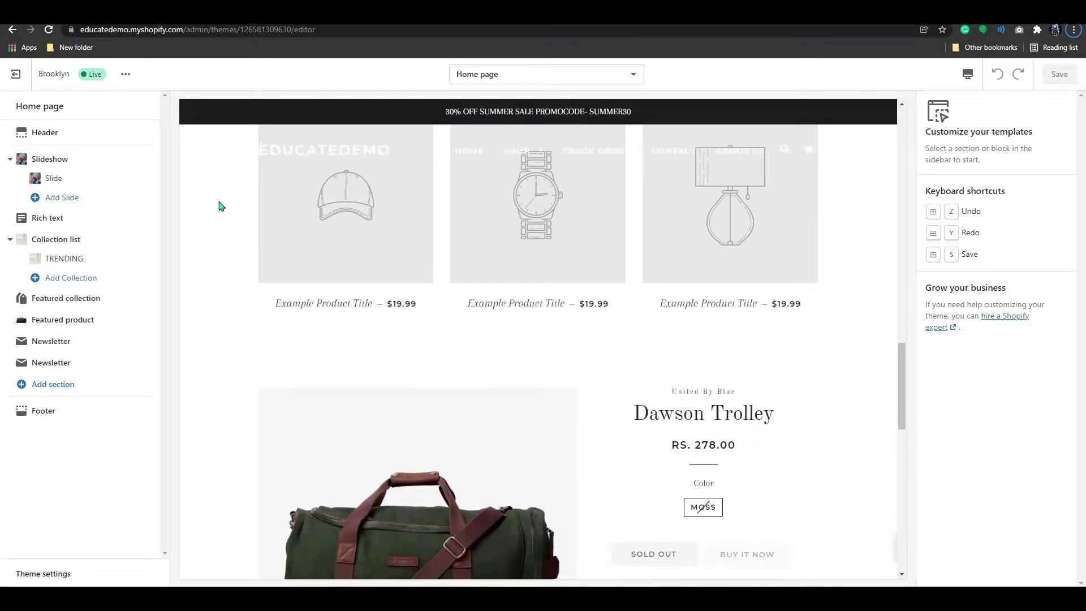
pyautogui.scroll(-3, 217, 206)
pyautogui.scroll(-2, 220, 207)
pyautogui.scroll(-3, 220, 205)
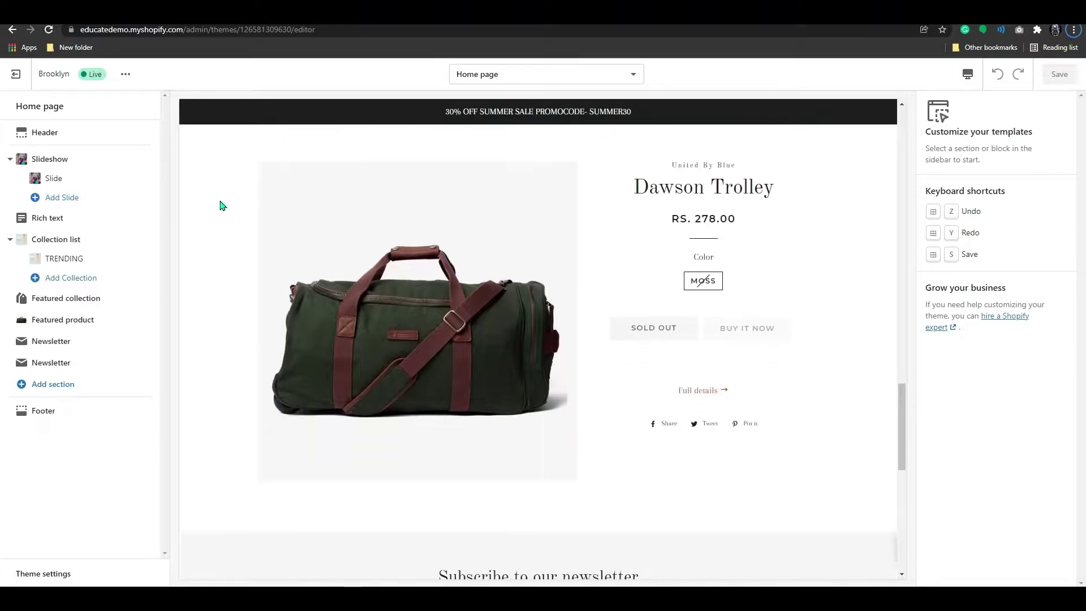
pyautogui.scroll(-3, 220, 207)
pyautogui.scroll(-3, 222, 207)
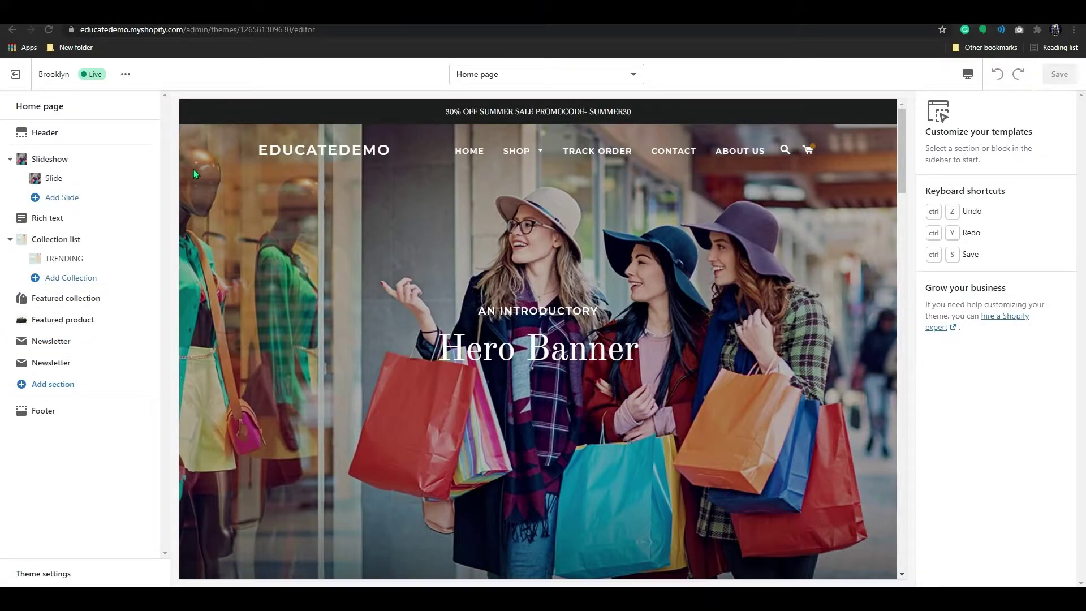
pyautogui.scroll(-5, 330, 252)
pyautogui.scroll(-3, 330, 252)
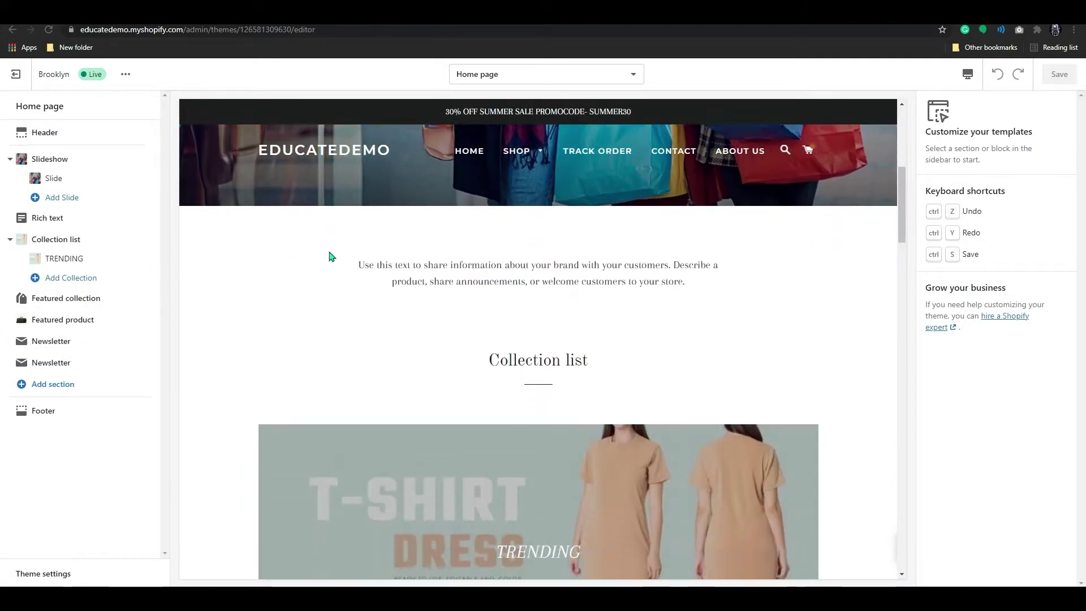
pyautogui.scroll(-4, 299, 252)
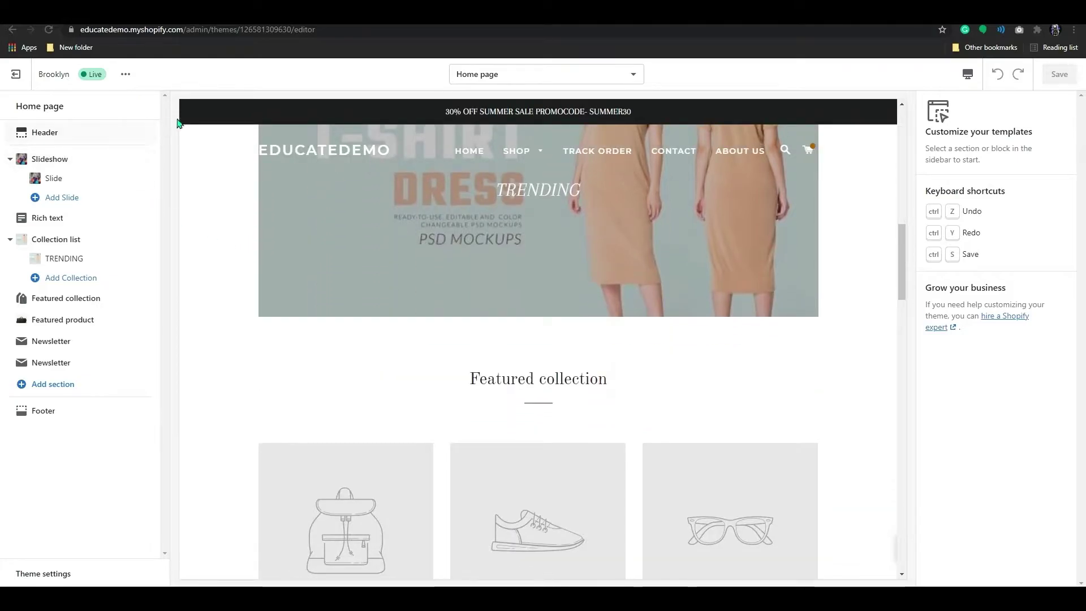
pyautogui.scroll(-3, 400, 195)
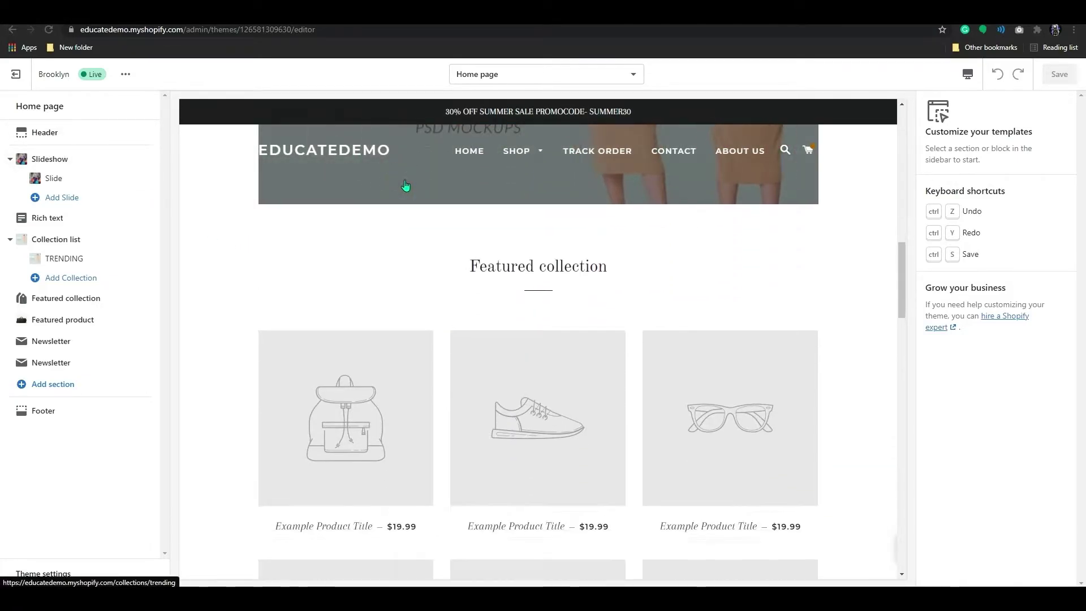
pyautogui.scroll(-4, 403, 187)
pyautogui.scroll(-4, 408, 186)
pyautogui.scroll(-3, 409, 186)
pyautogui.scroll(-3, 360, 186)
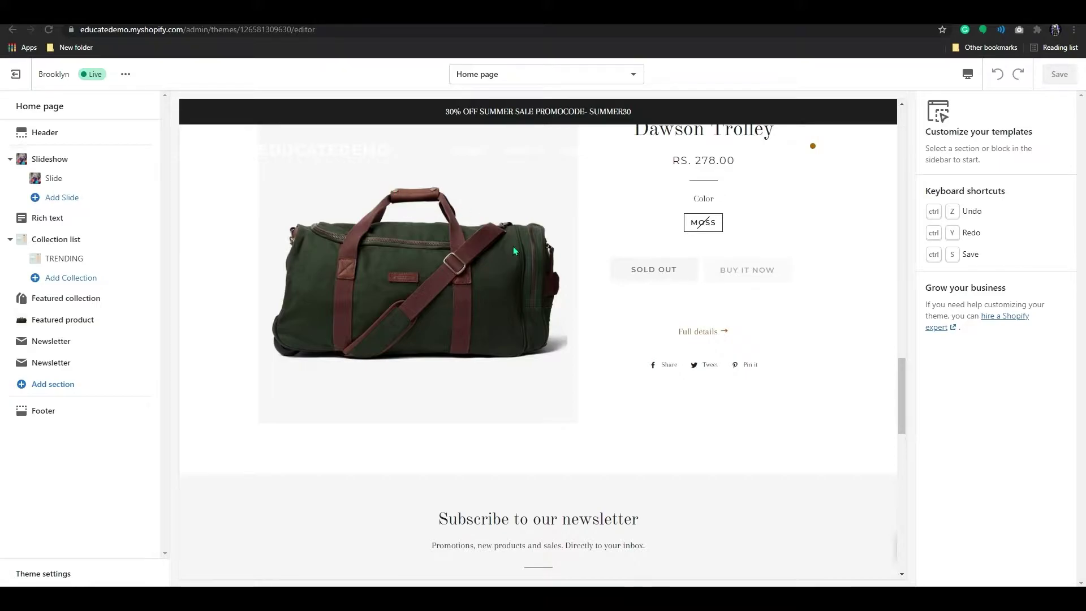
pyautogui.scroll(4, 564, 291)
pyautogui.scroll(4, 645, 390)
pyautogui.scroll(5, 645, 390)
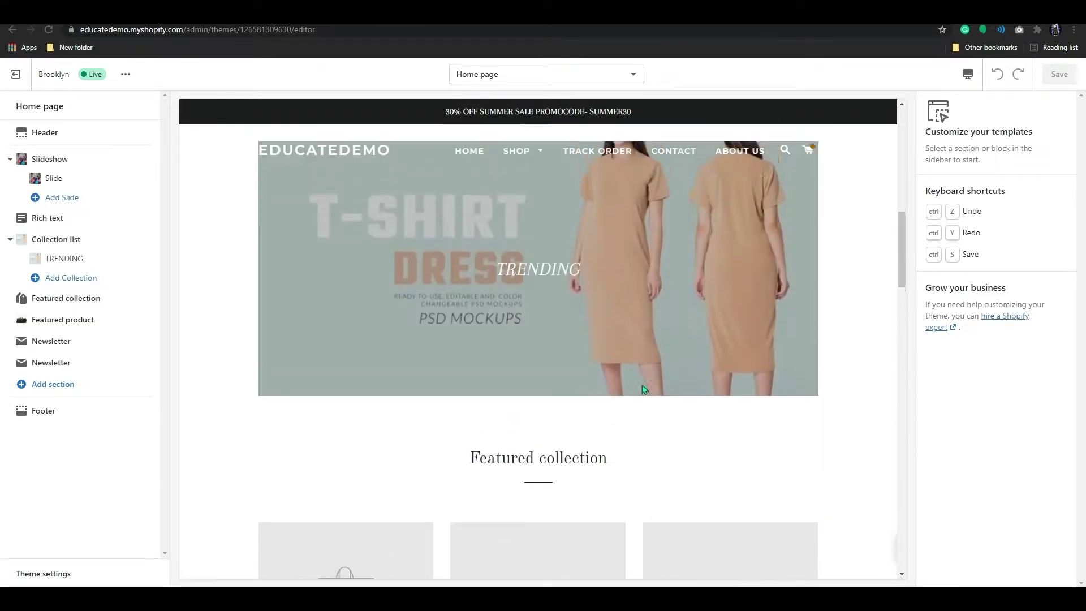
pyautogui.scroll(-2, 633, 390)
pyautogui.scroll(-2, 634, 389)
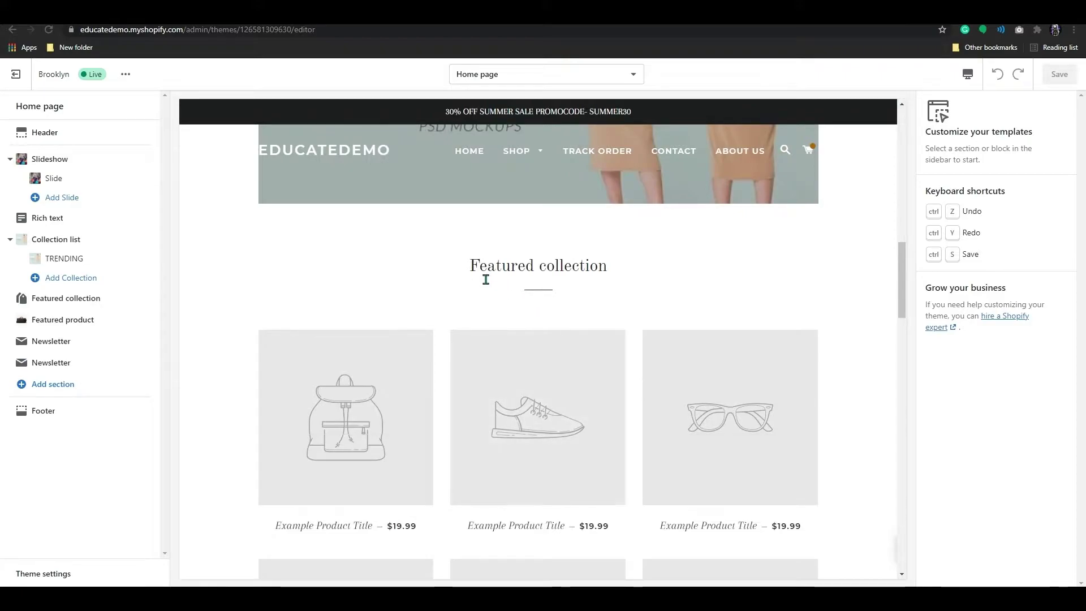
pyautogui.scroll(-3, 609, 340)
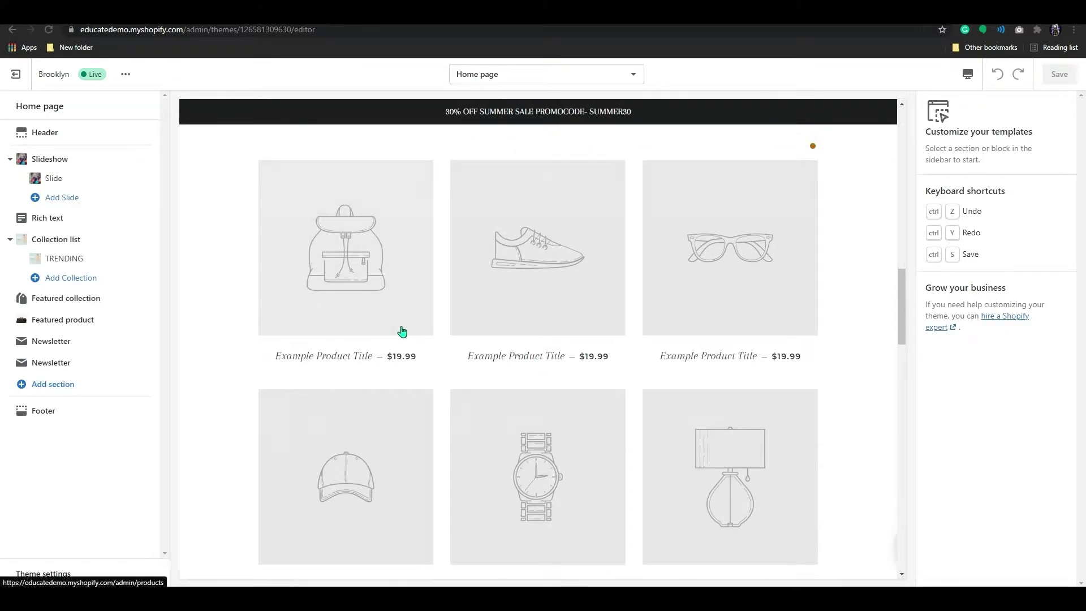
pyautogui.scroll(1, 403, 330)
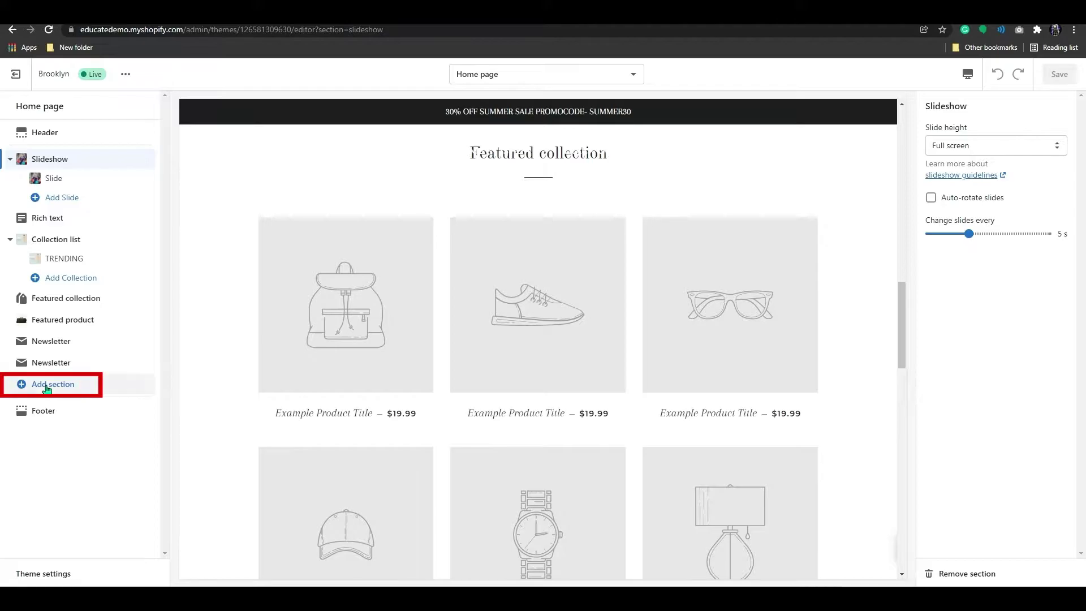
pyautogui.click(47, 384)
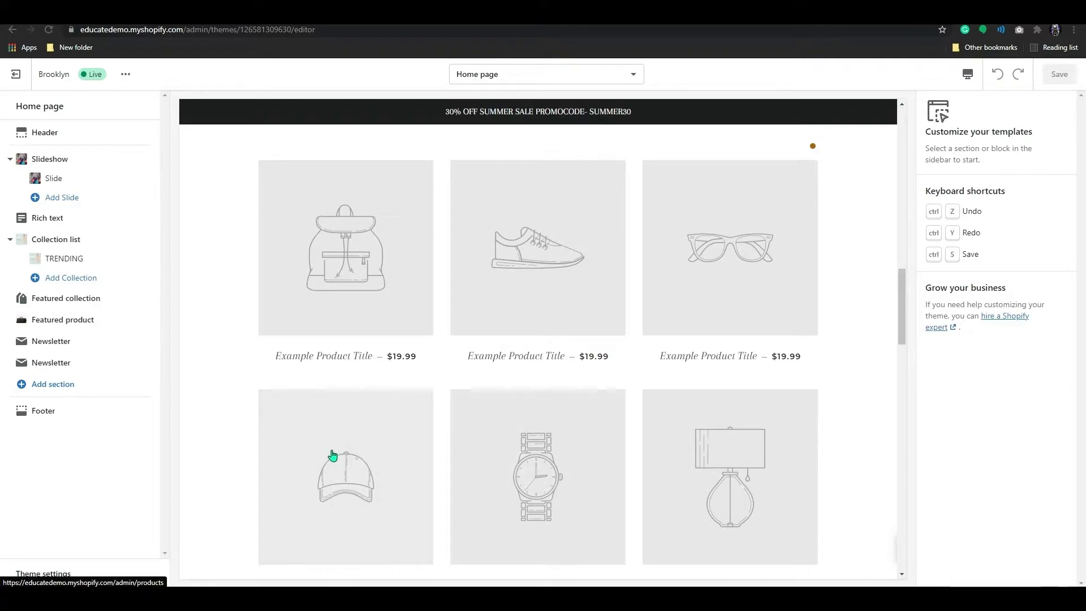
pyautogui.scroll(5, 362, 453)
pyautogui.scroll(3, 316, 460)
pyautogui.scroll(-4, 316, 459)
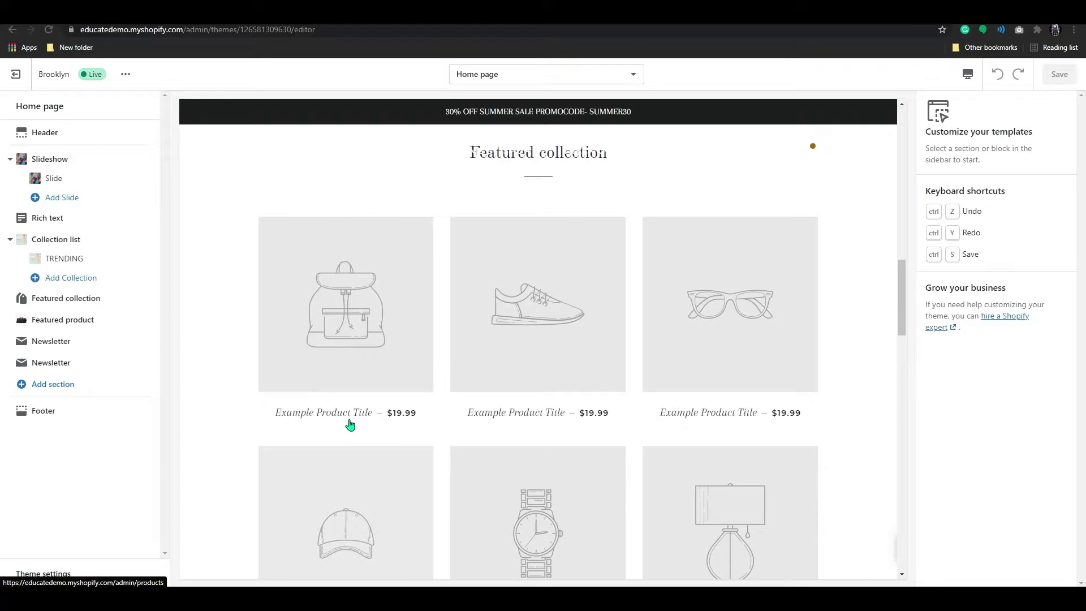
# Leave the theme editor and go to Products > Collections.
pyautogui.click(24, 85)
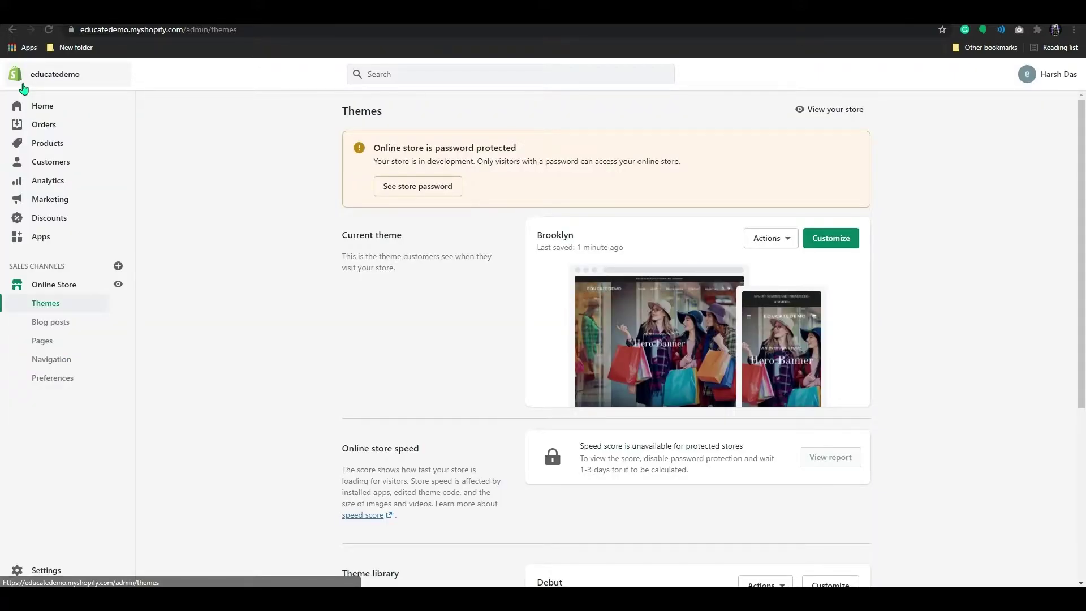
pyautogui.click(47, 143)
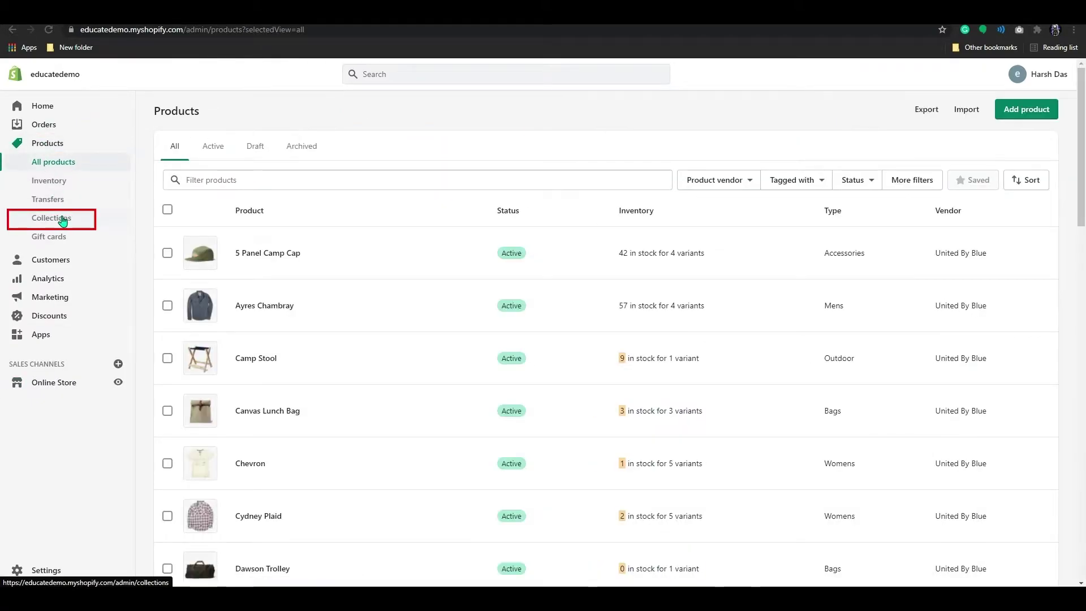
pyautogui.click(51, 218)
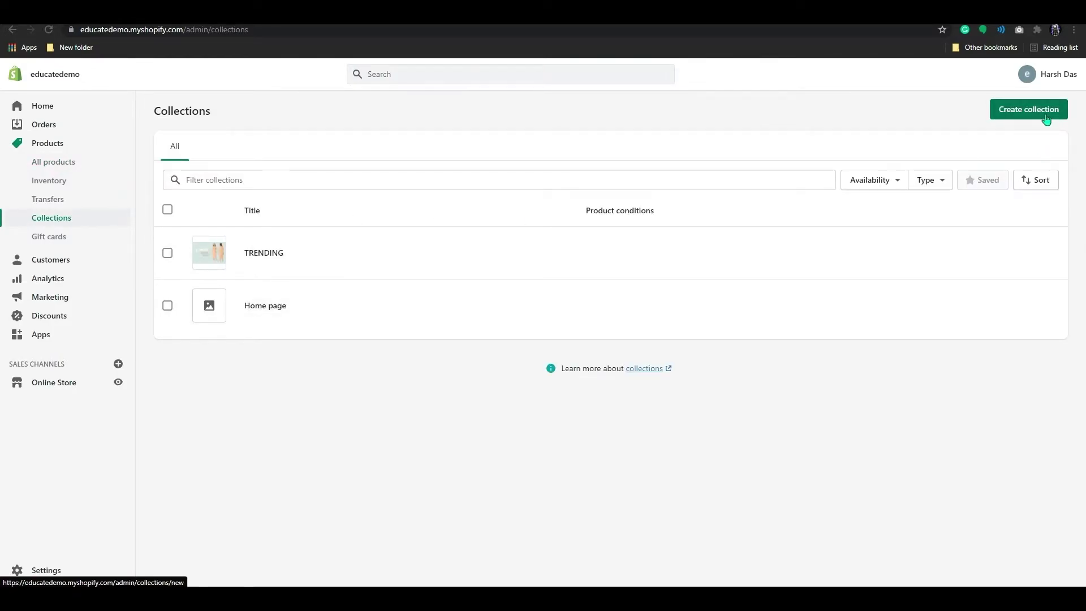
# Create a new collection titled BIG OFFER and move to its Description box.
pyautogui.click(1029, 108)
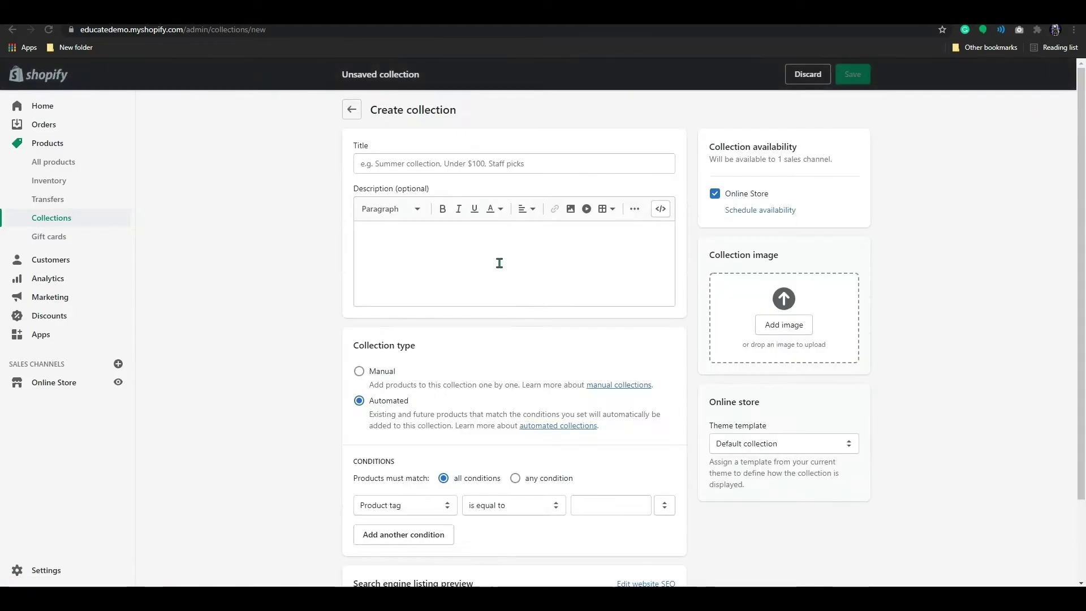
pyautogui.click(452, 164)
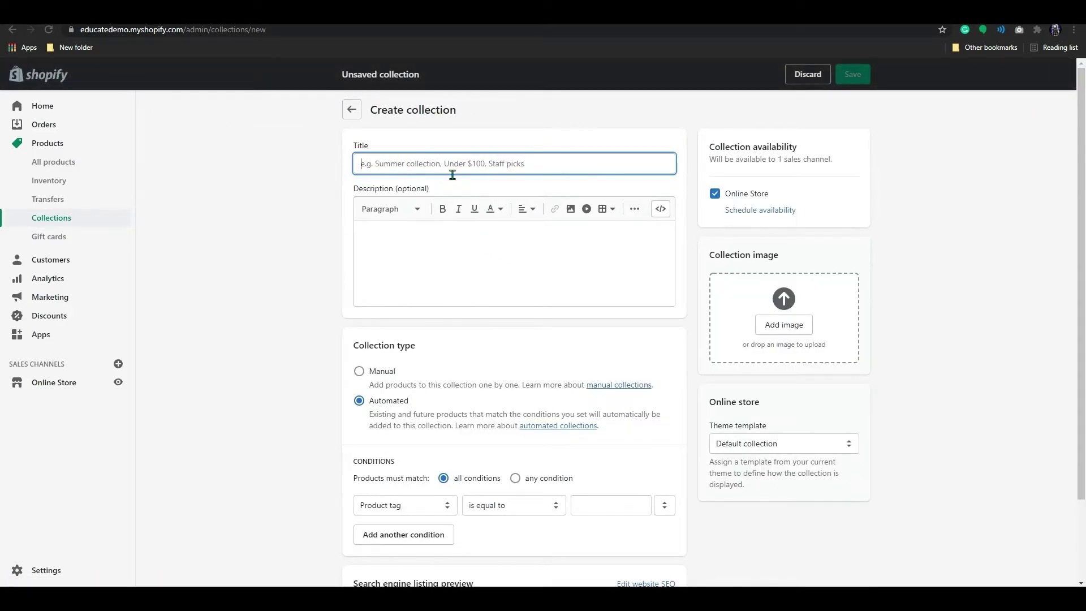
pyautogui.write('B')
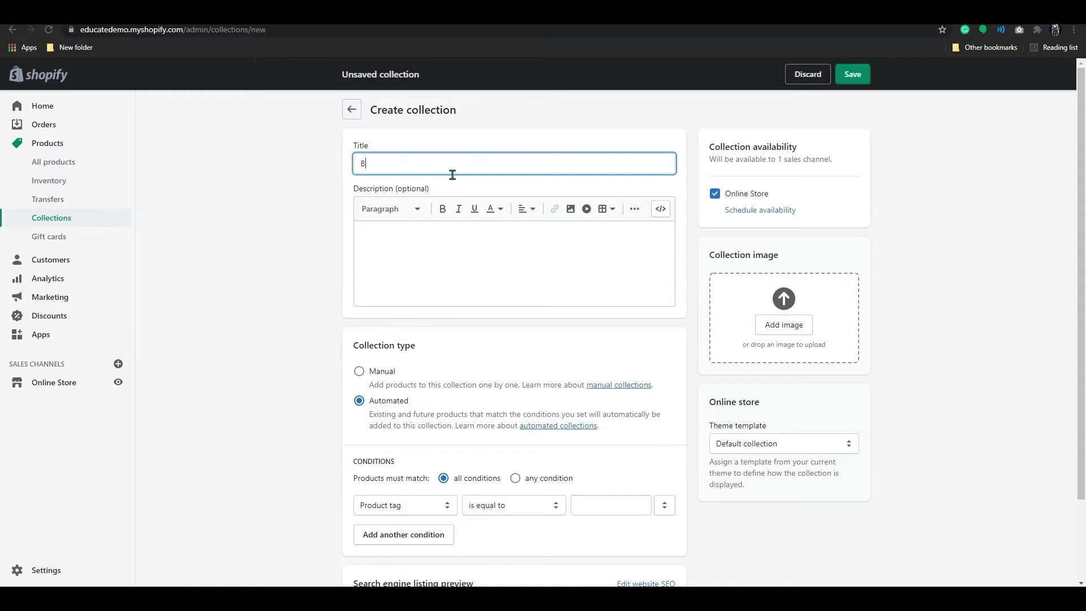
pyautogui.write('OFFER')
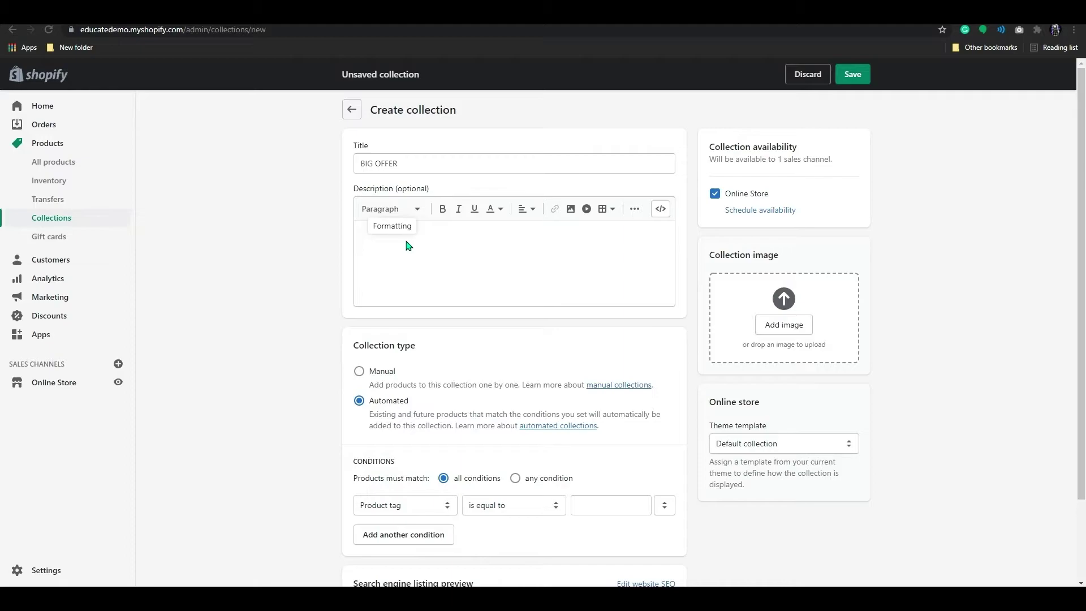
pyautogui.click(437, 254)
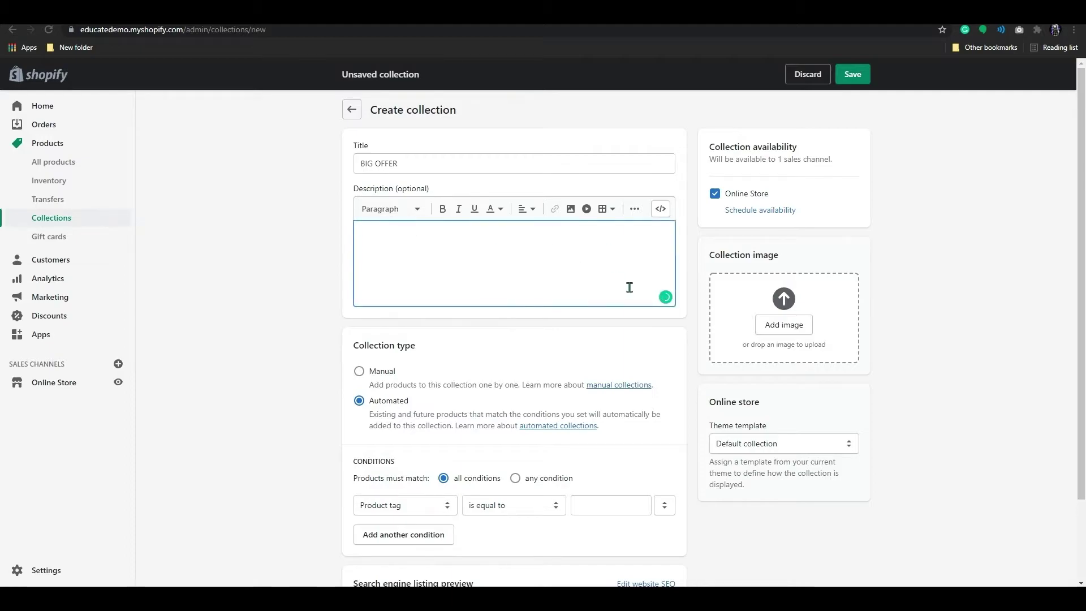
pyautogui.scroll(-1, 484, 367)
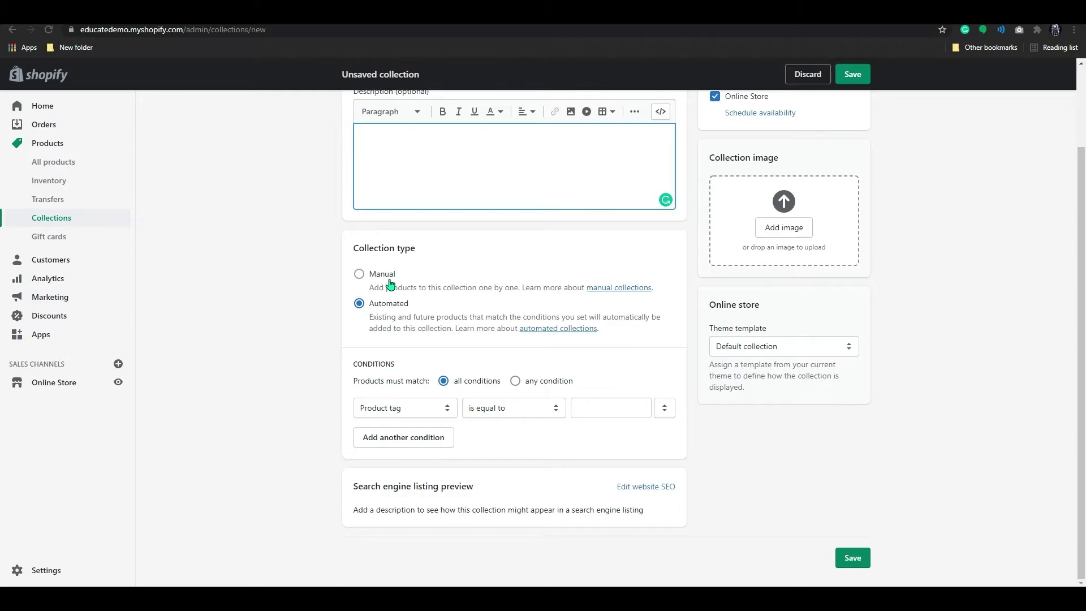
# Switch the BIG OFFER collection type from Automated to Manual.
pyautogui.click(360, 274)
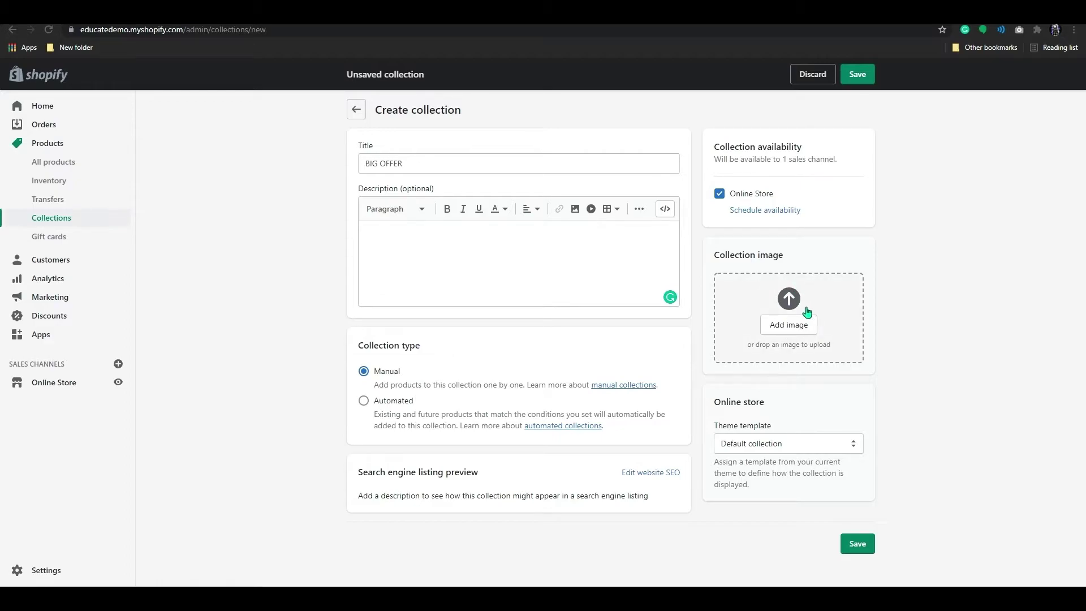
# Save BIG OFFER, then add shirts found with 'shi' — including Guaranteed, Harriet Chambray and Long Sleeve Swing Shirt.
pyautogui.click(858, 548)
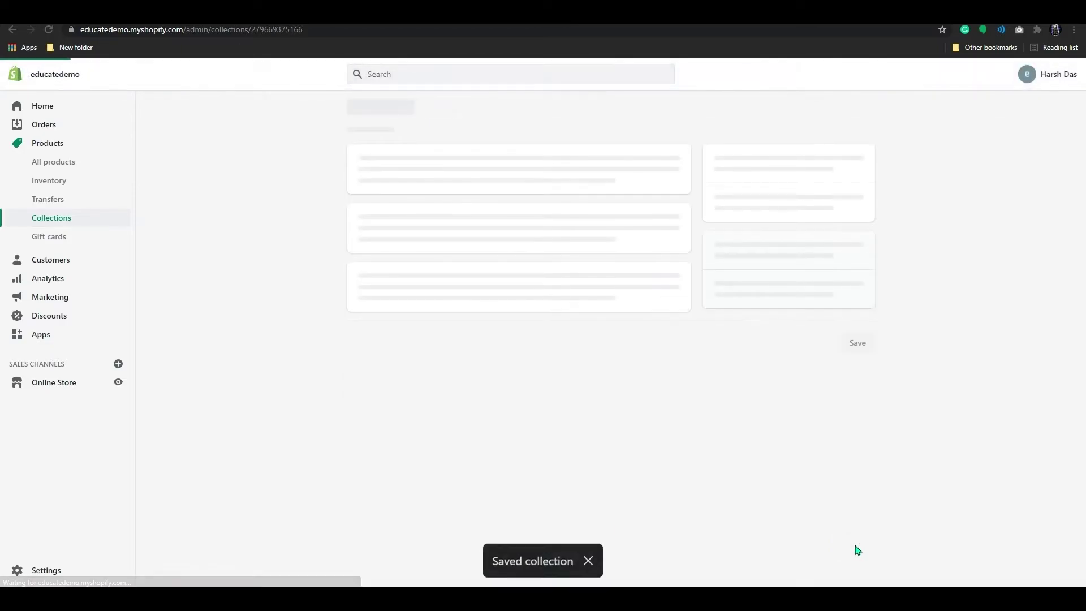
pyautogui.scroll(-2, 633, 473)
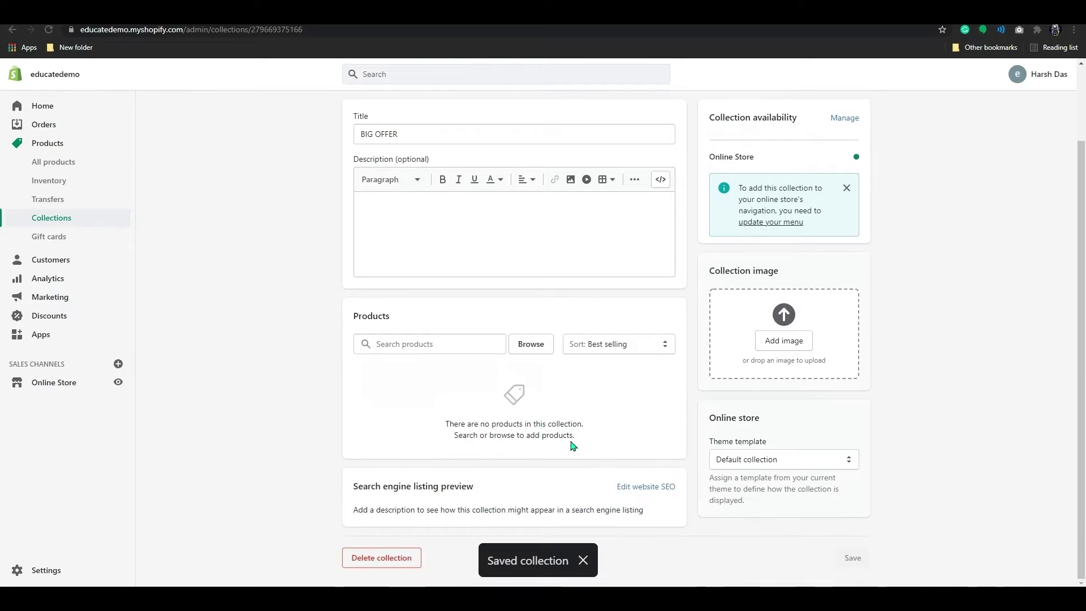
pyautogui.click(429, 343)
pyautogui.write('s')
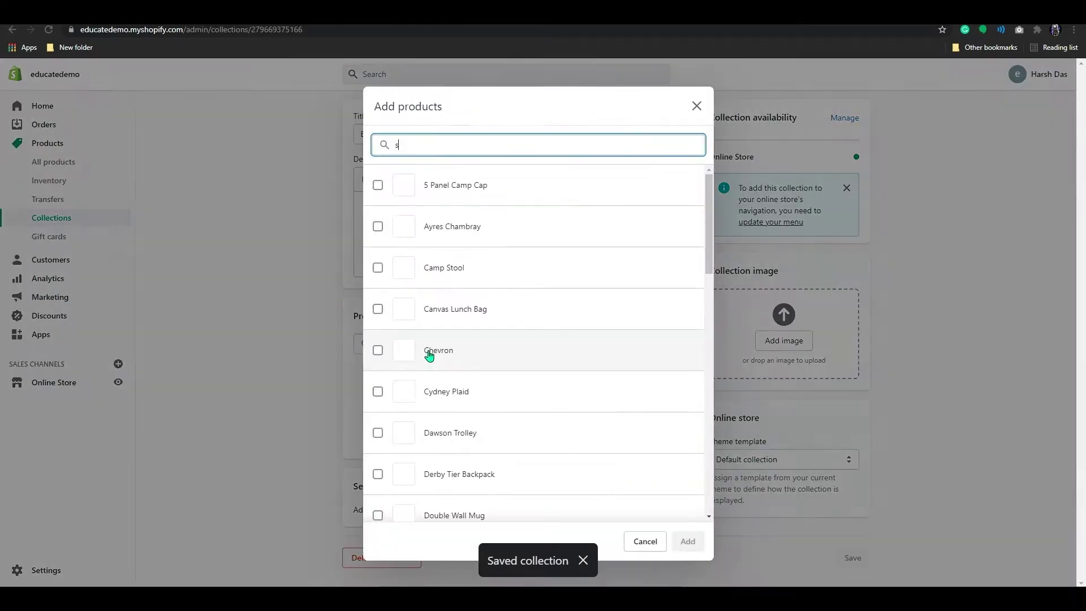
pyautogui.write('hi')
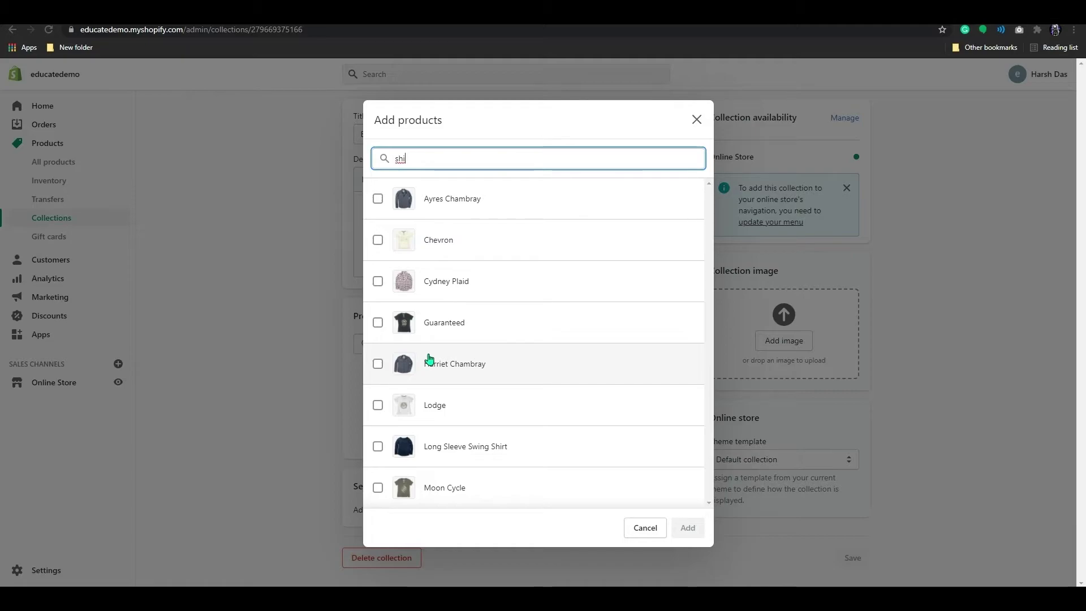
pyautogui.click(433, 201)
pyautogui.click(437, 281)
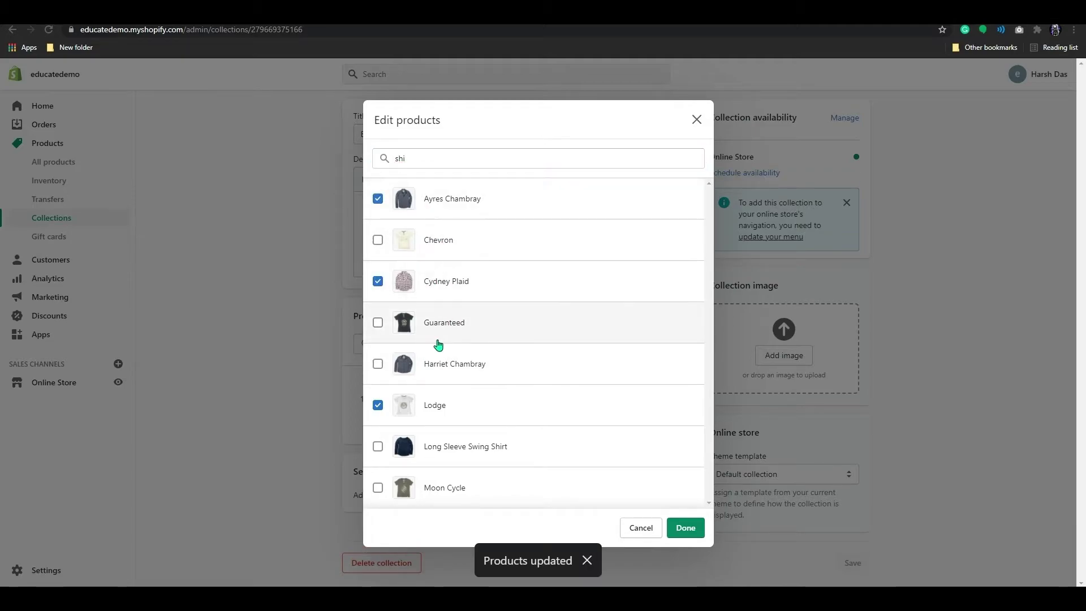
pyautogui.click(438, 324)
pyautogui.click(447, 370)
pyautogui.click(458, 446)
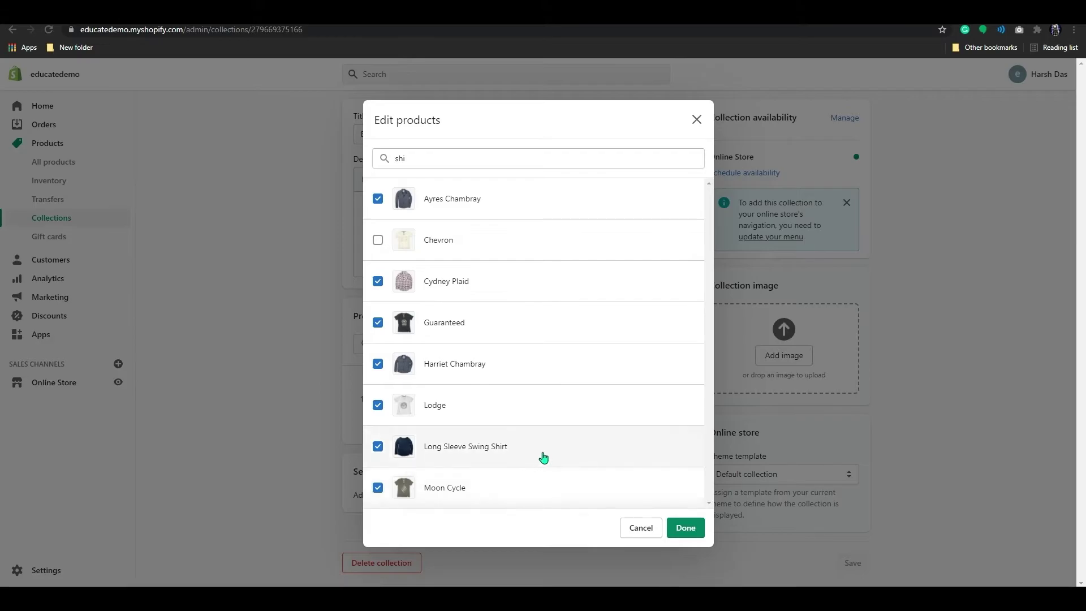
pyautogui.click(686, 528)
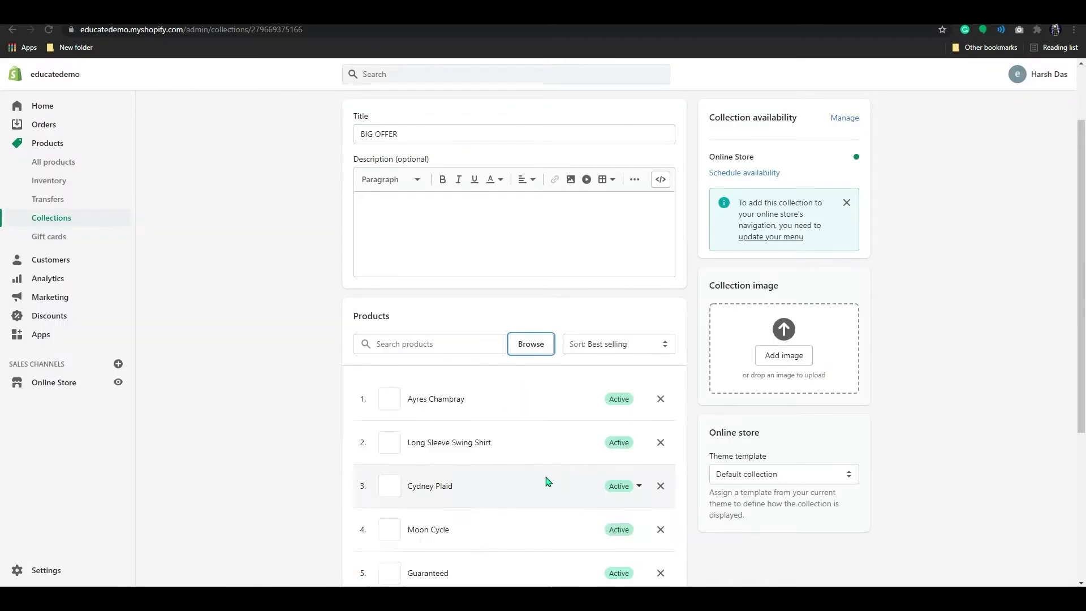
pyautogui.scroll(-3, 469, 411)
pyautogui.scroll(3, 469, 411)
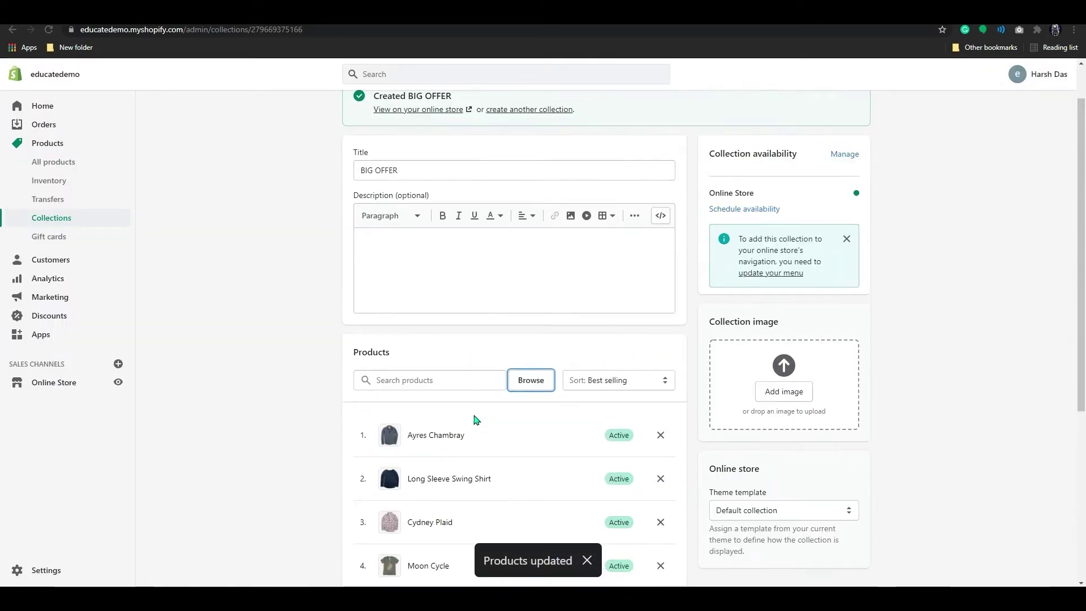
pyautogui.scroll(-3, 469, 411)
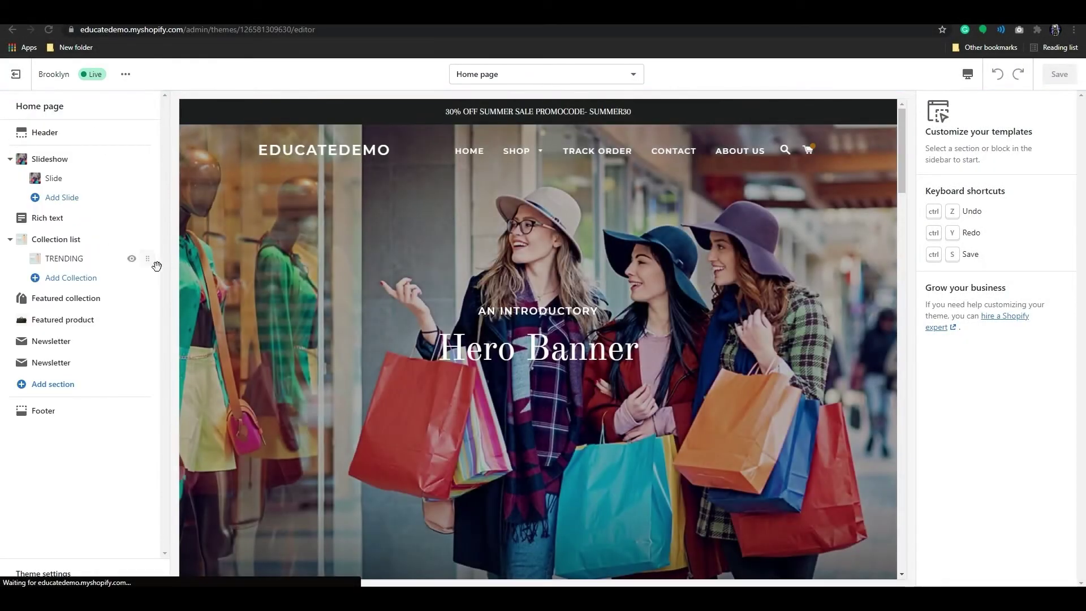
# Open the Featured collection section settings, leaving its heading text unchanged.
pyautogui.click(55, 299)
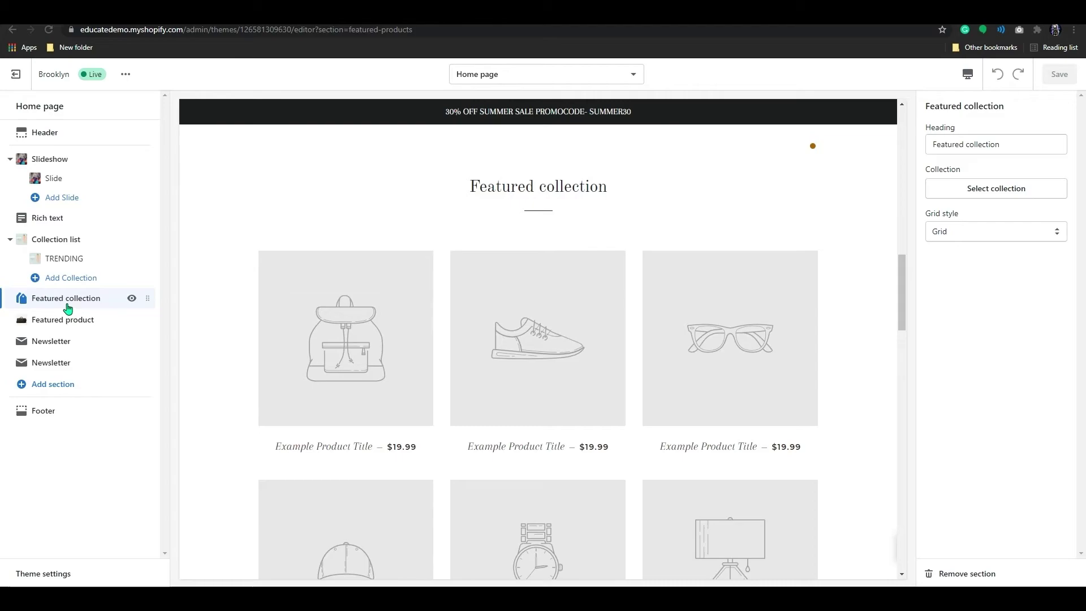
pyautogui.moveTo(1005, 145); pyautogui.dragTo(986, 146)
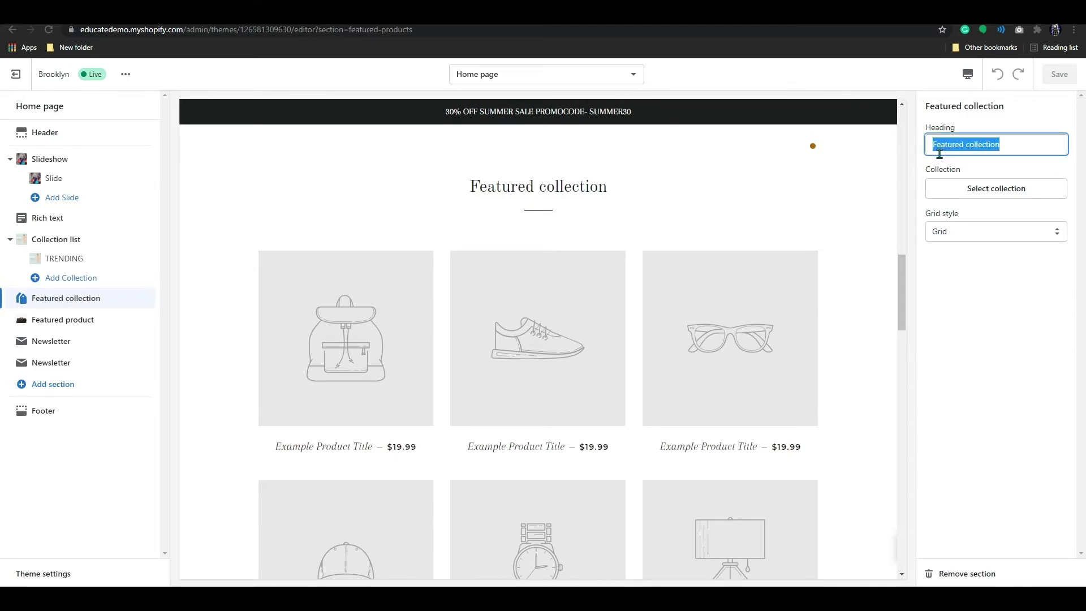
pyautogui.click(1031, 145)
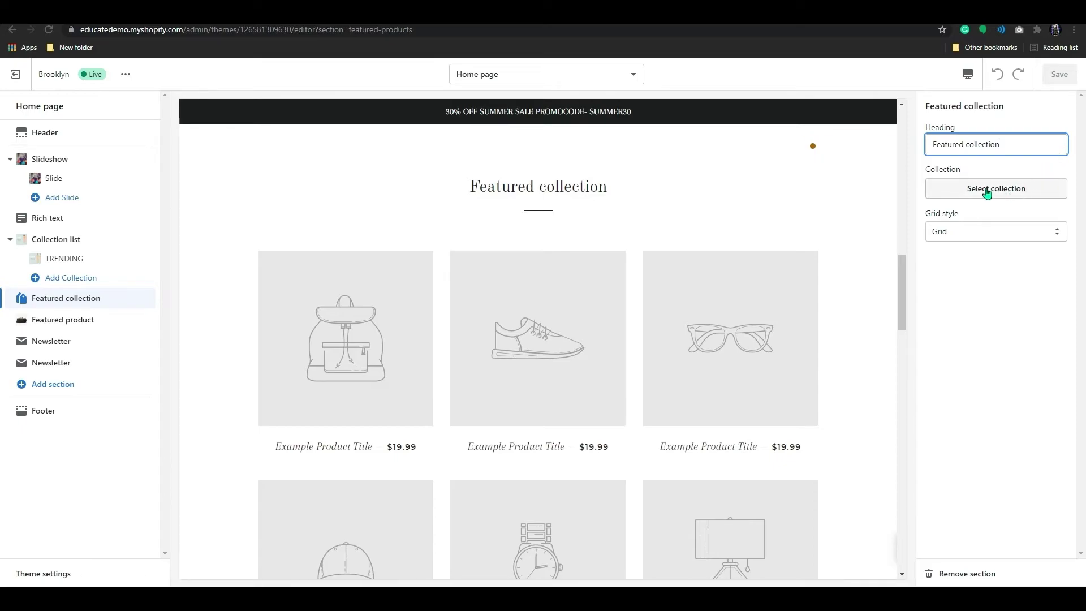
# Try the Collage layout style, then set the section back to Grid.
pyautogui.click(987, 231)
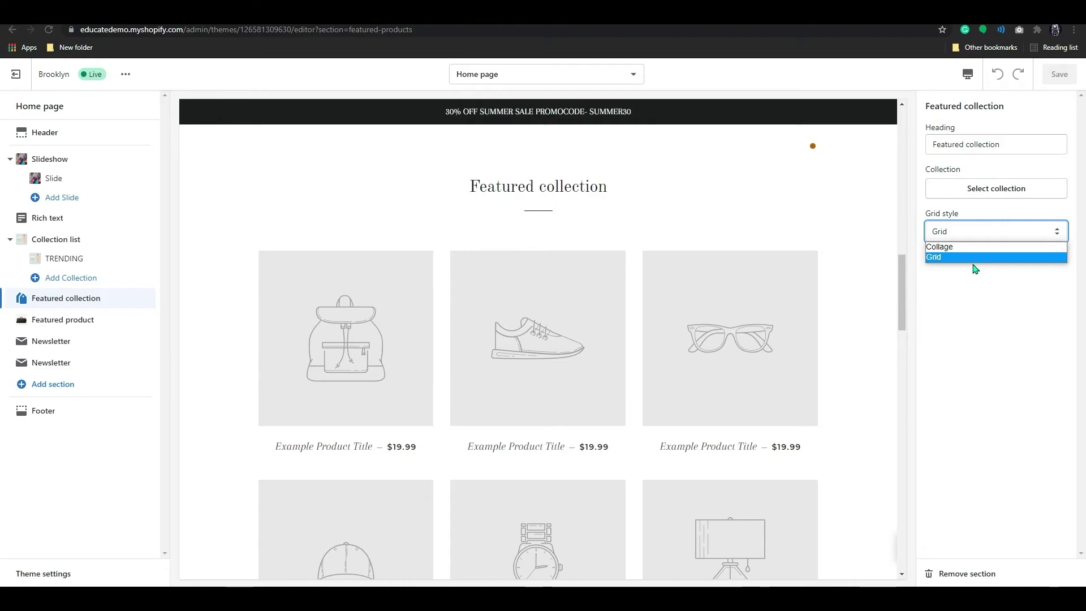
pyautogui.click(951, 247)
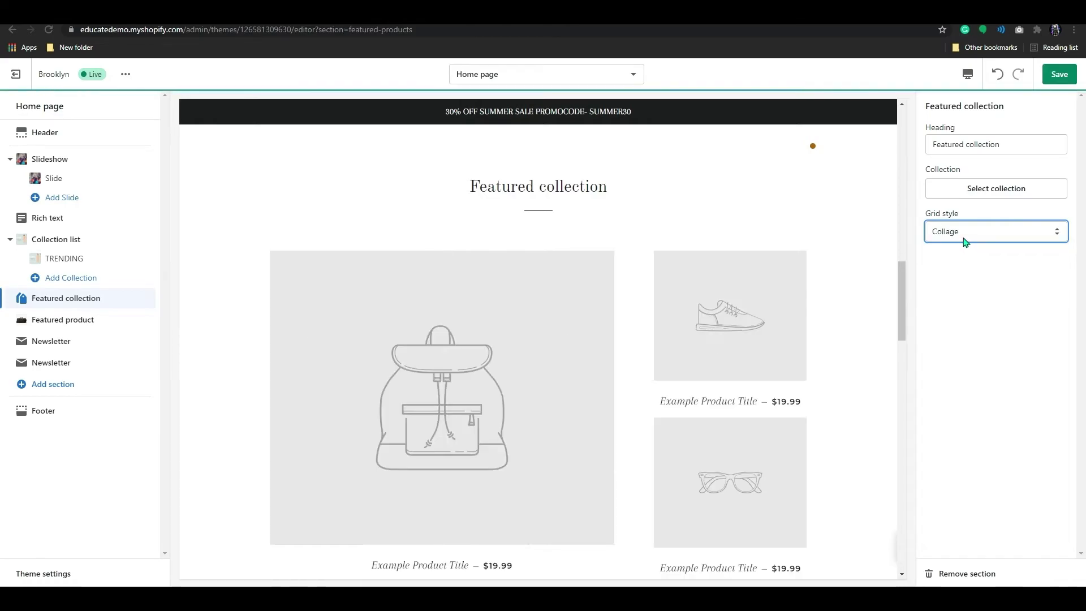
pyautogui.click(968, 231)
pyautogui.click(965, 258)
pyautogui.click(967, 232)
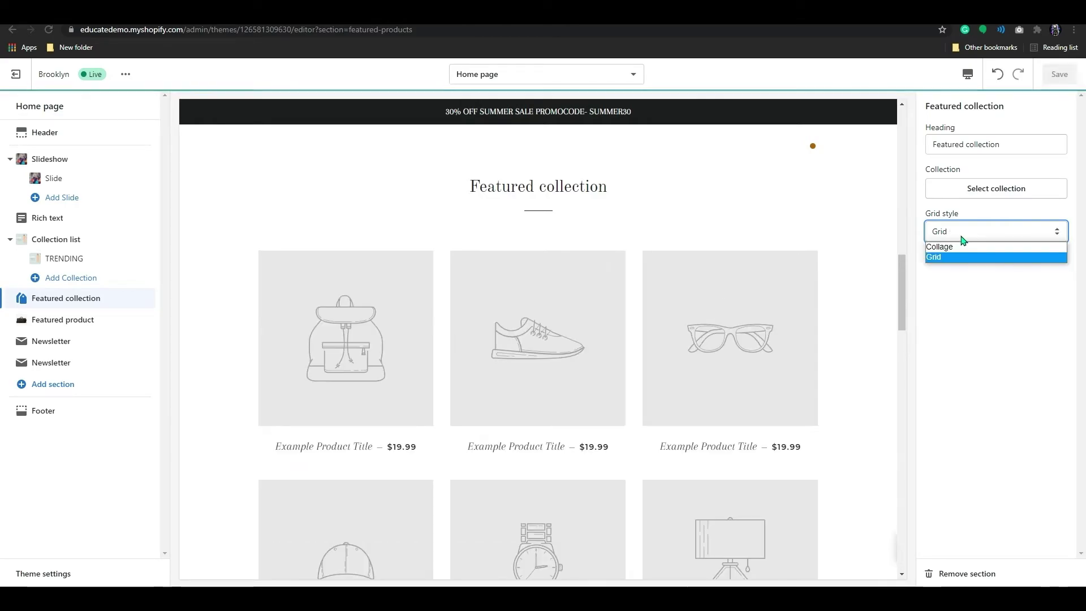
pyautogui.click(886, 297)
pyautogui.scroll(-1, 631, 379)
pyautogui.scroll(-1, 630, 380)
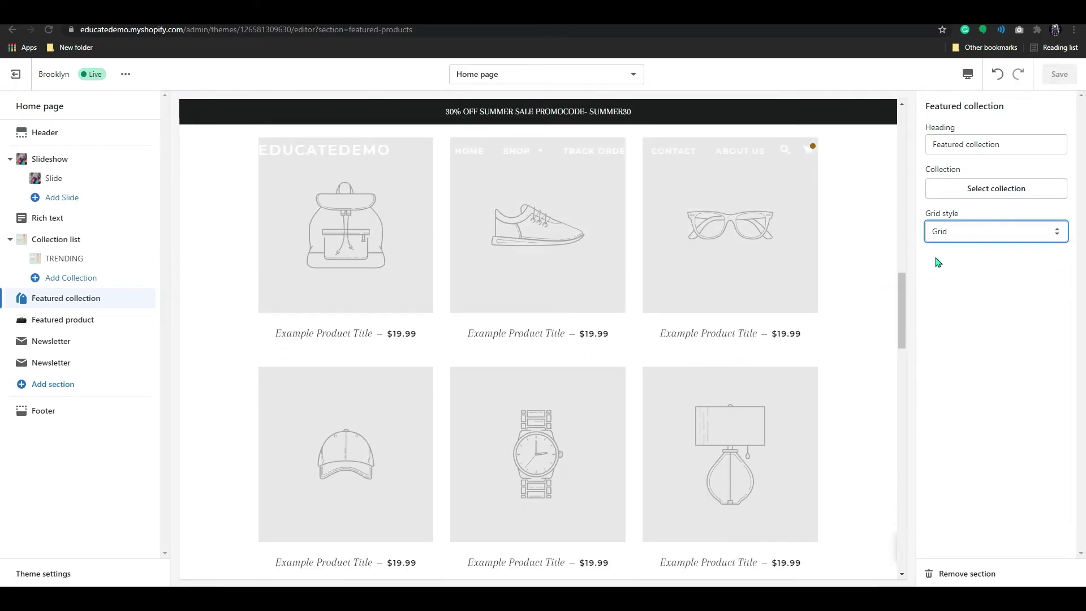
# Choose BIG OFFER as the section's featured collection and save the home page.
pyautogui.click(959, 194)
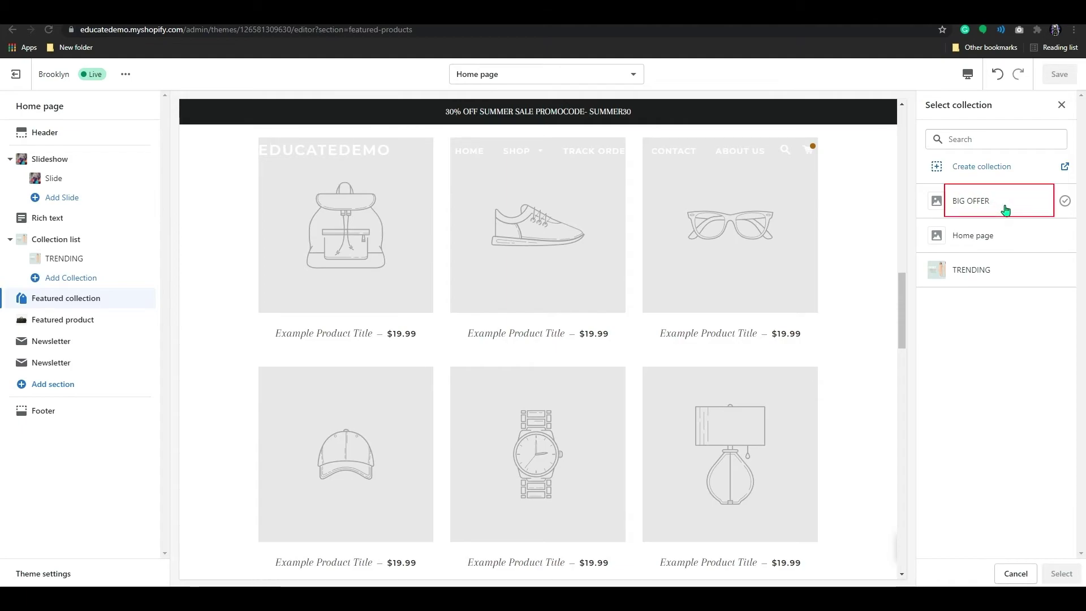
pyautogui.click(1006, 209)
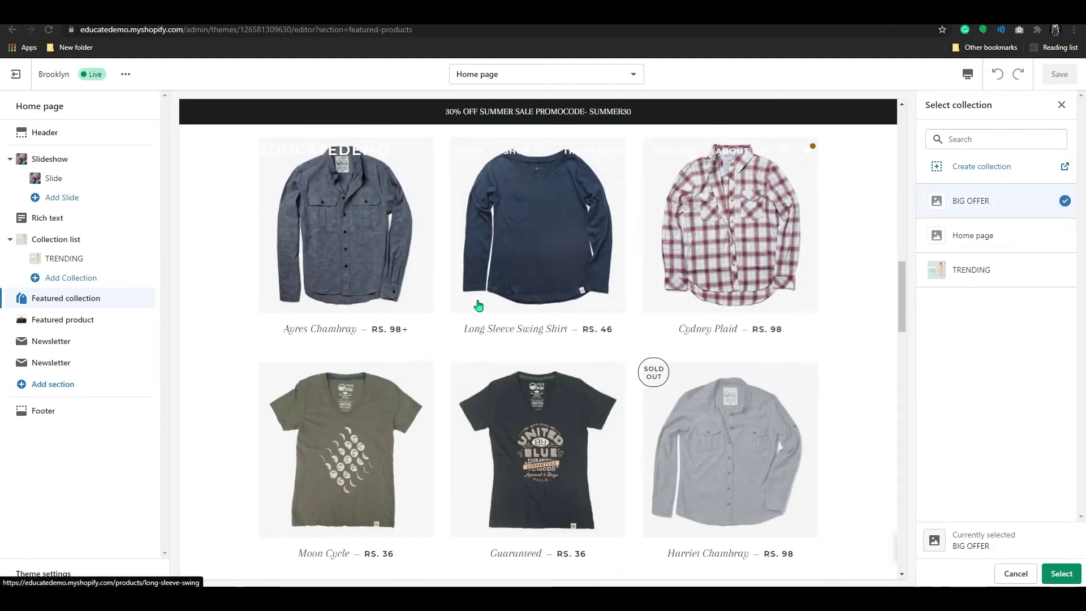
pyautogui.scroll(2, 457, 303)
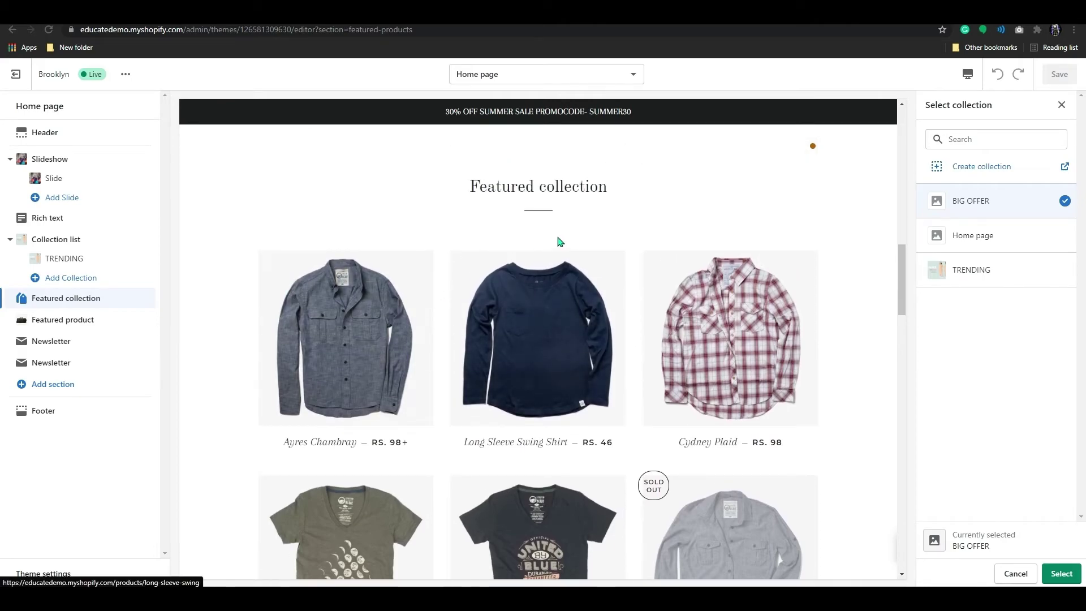
pyautogui.scroll(-4, 783, 303)
pyautogui.scroll(-4, 582, 390)
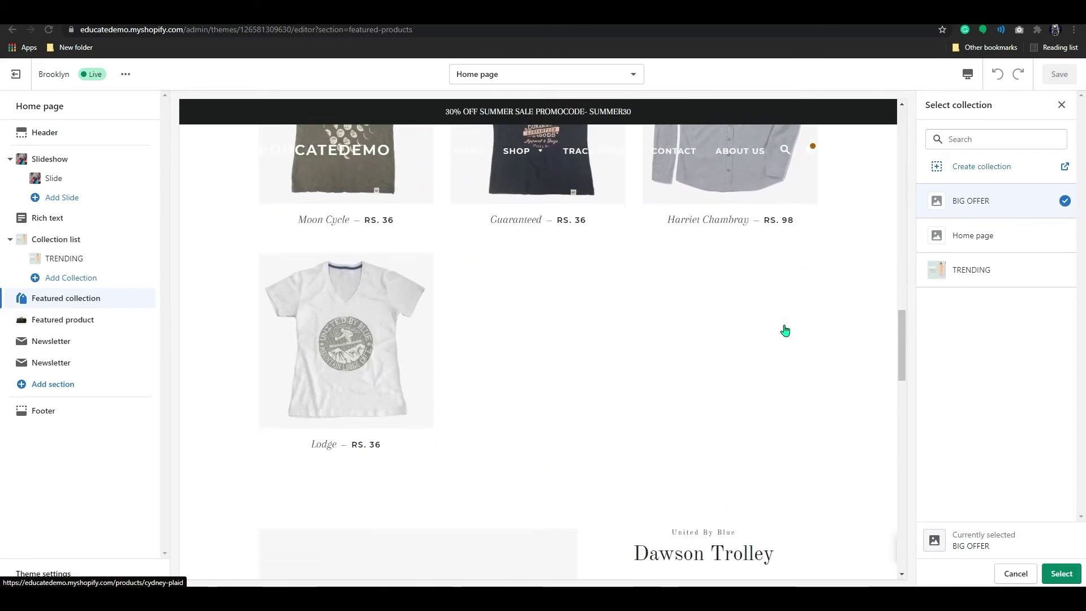
pyautogui.scroll(4, 382, 357)
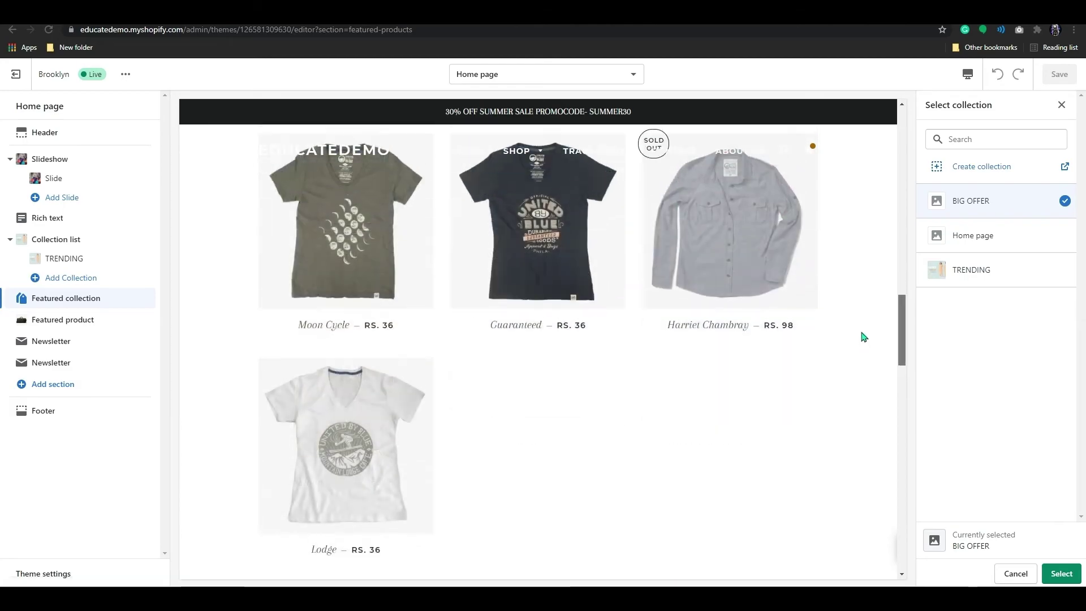
pyautogui.scroll(2, 862, 300)
pyautogui.click(1061, 574)
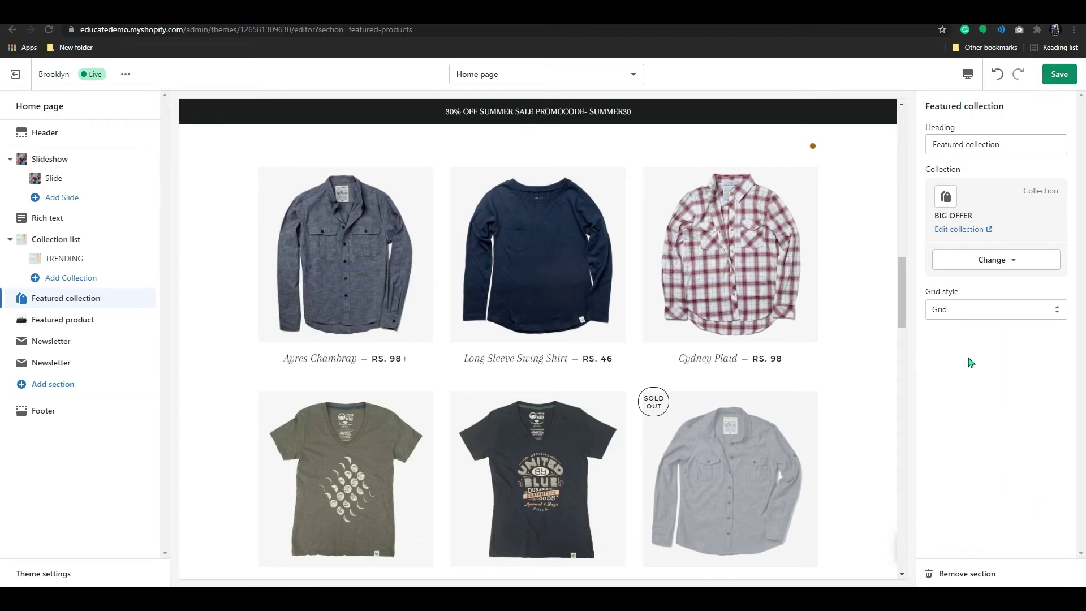
pyautogui.click(1055, 88)
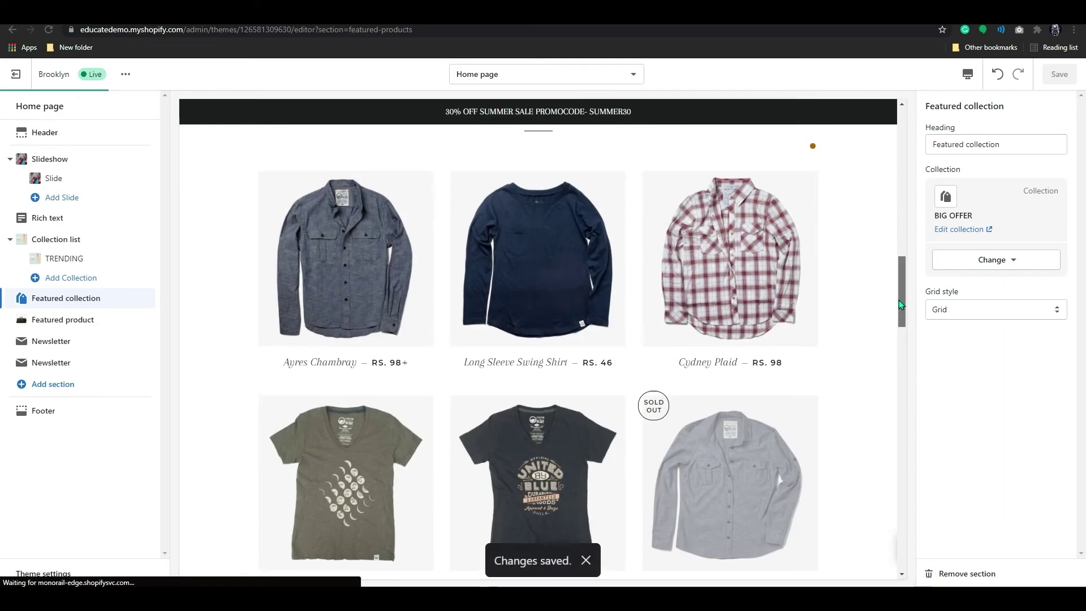
pyautogui.moveTo(898, 299); pyautogui.dragTo(901, 292)
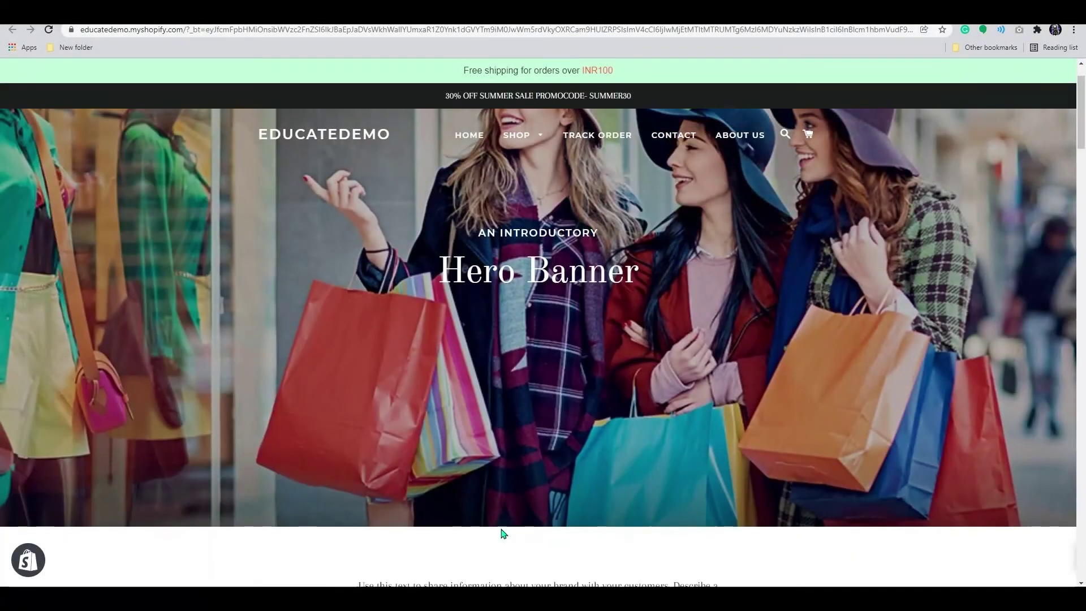
pyautogui.scroll(-3, 501, 534)
pyautogui.scroll(-3, 502, 534)
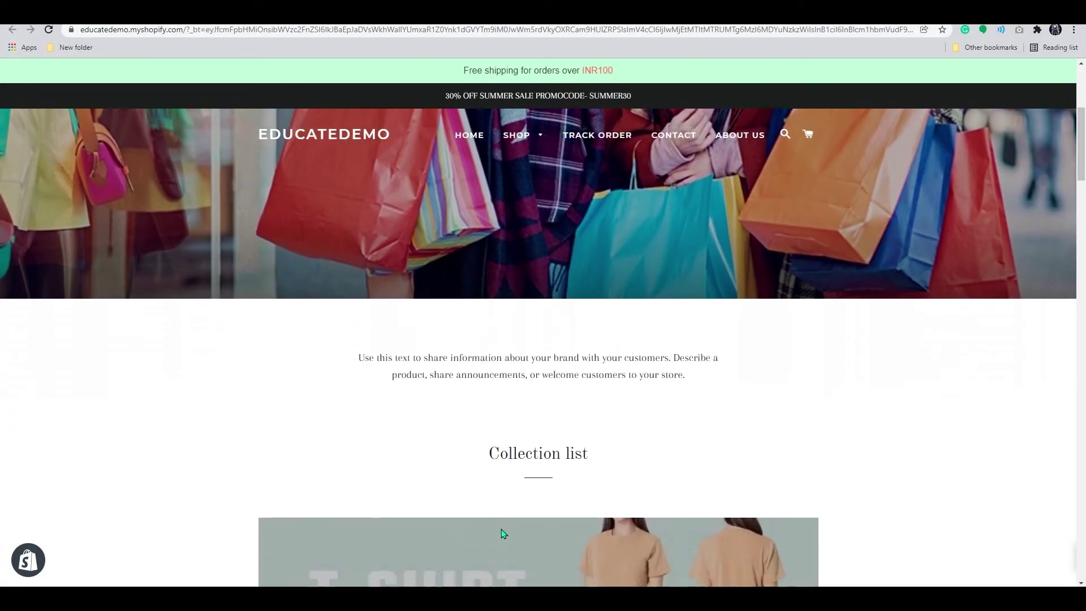
pyautogui.scroll(-2, 501, 534)
pyautogui.scroll(-3, 501, 534)
pyautogui.scroll(-2, 501, 534)
pyautogui.scroll(-3, 502, 534)
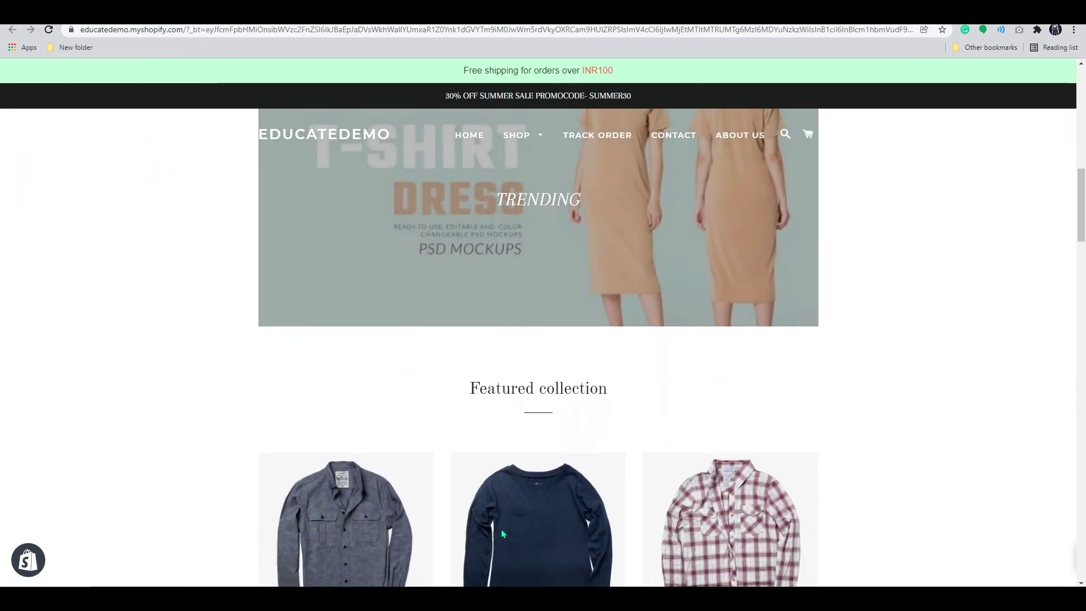
pyautogui.scroll(-3, 502, 534)
pyautogui.scroll(-2, 502, 534)
pyautogui.scroll(-1, 502, 534)
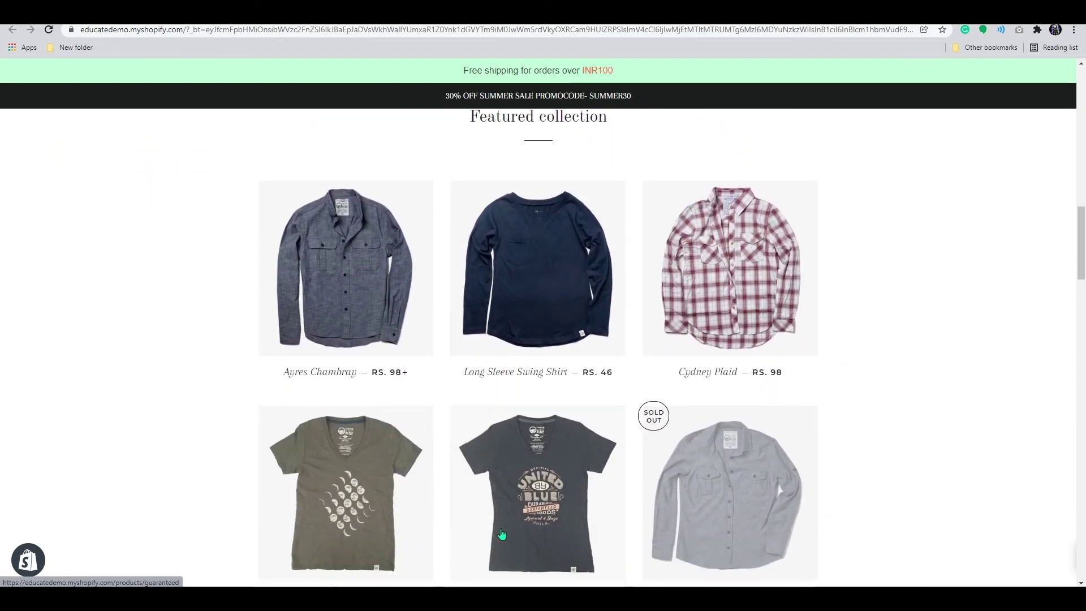
pyautogui.scroll(-2, 502, 534)
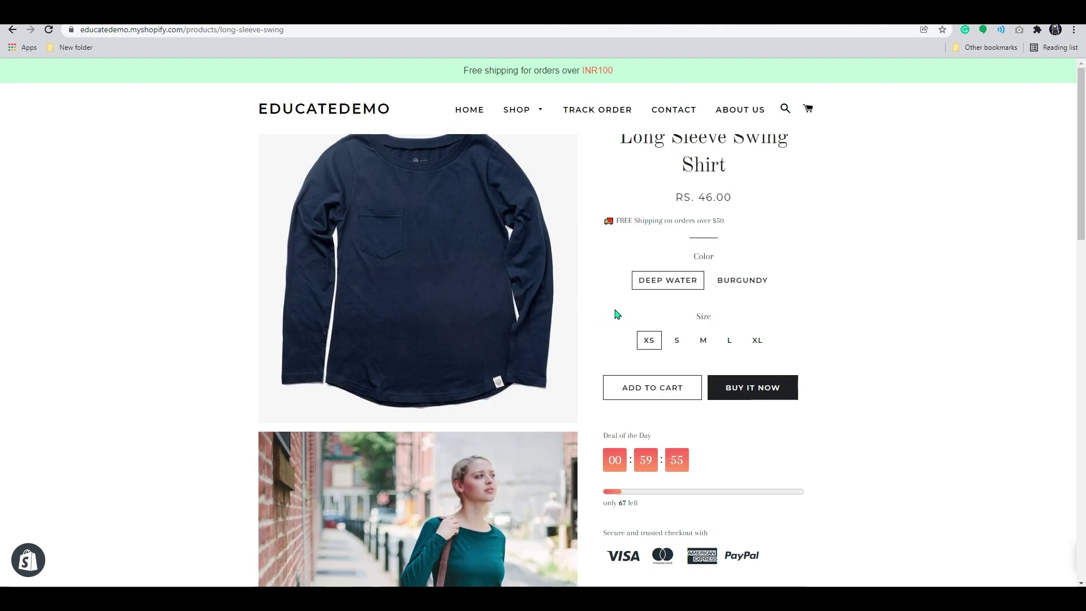
pyautogui.scroll(-4, 614, 314)
pyautogui.scroll(-4, 614, 313)
pyautogui.scroll(5, 615, 314)
pyautogui.scroll(-4, 617, 315)
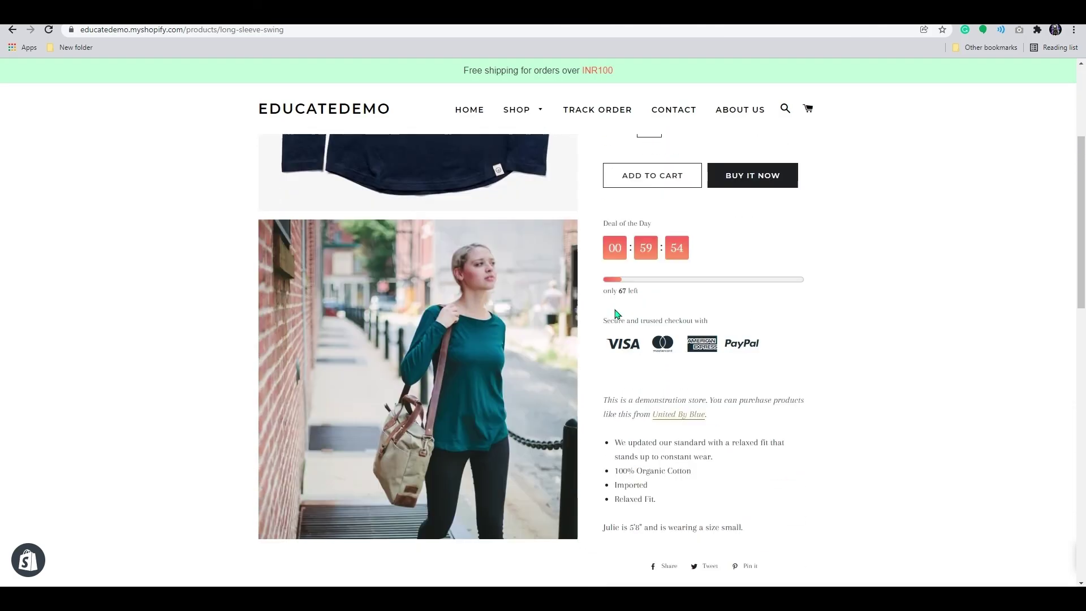
pyautogui.scroll(-5, 617, 315)
pyautogui.scroll(-3, 616, 315)
pyautogui.scroll(3, 616, 315)
pyautogui.scroll(6, 617, 315)
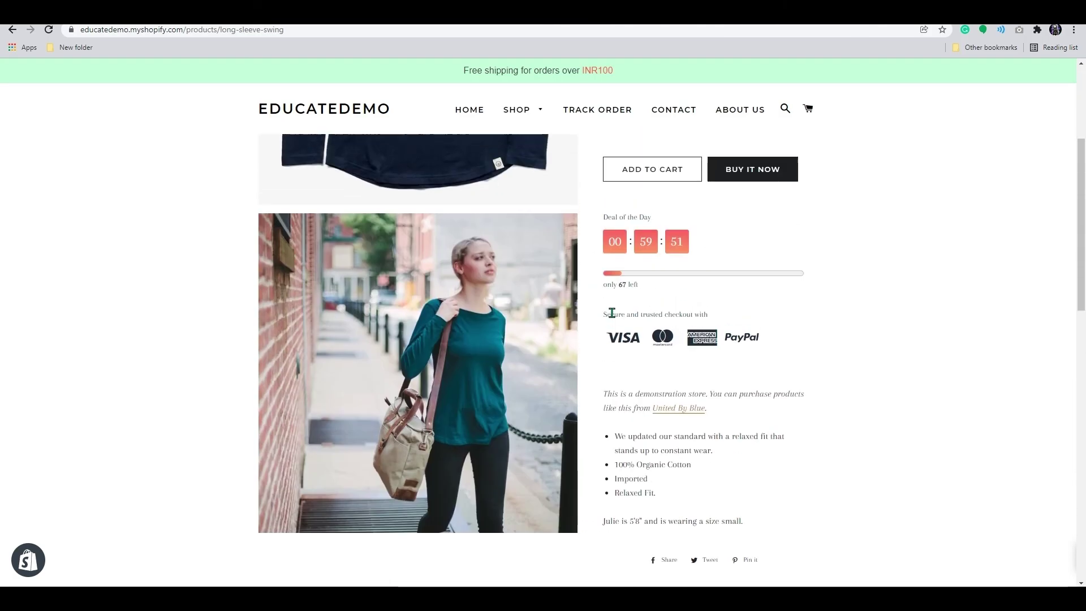
pyautogui.scroll(5, 617, 315)
# Go back from the shirt's product page to the live store homepage.
pyautogui.click(15, 30)
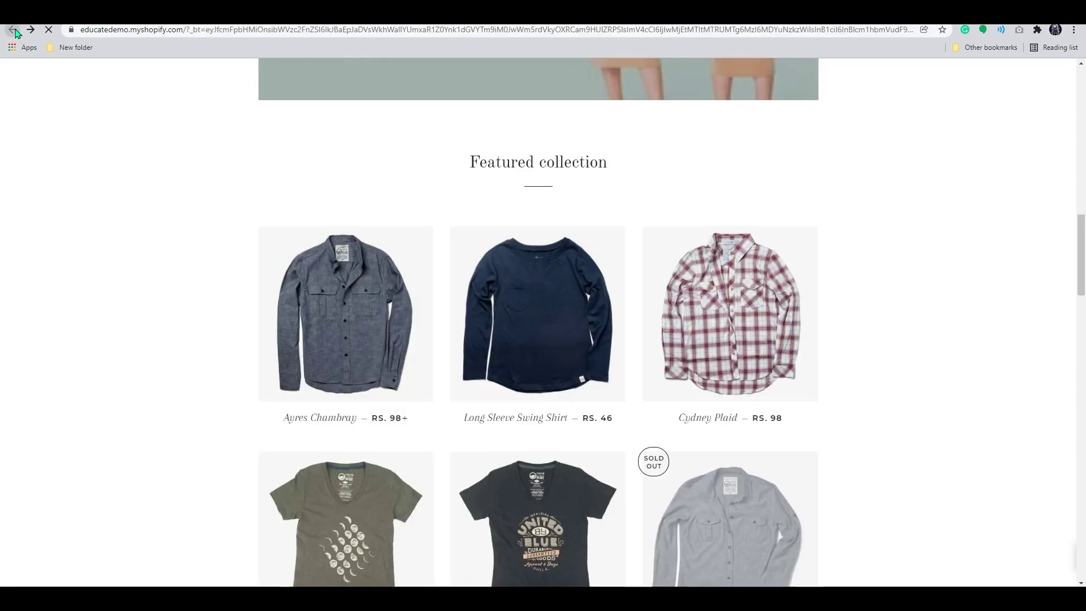